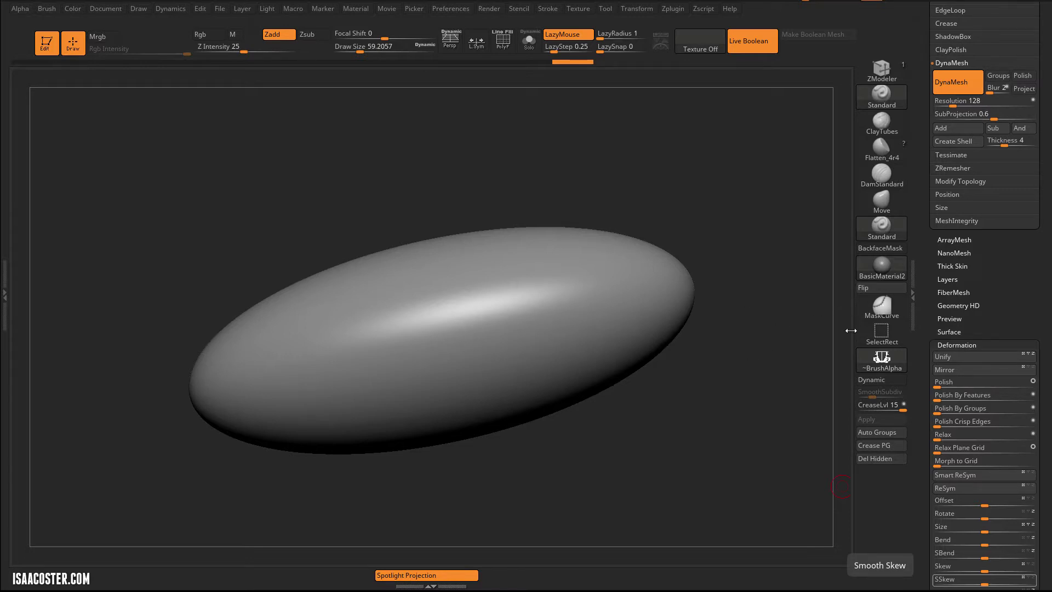
- Mask the upper part of the ellipsoid with the MaskCurve brush, shaping the mask's lower edge with bends and corners
left_click(882, 305)
left_click(859, 333)
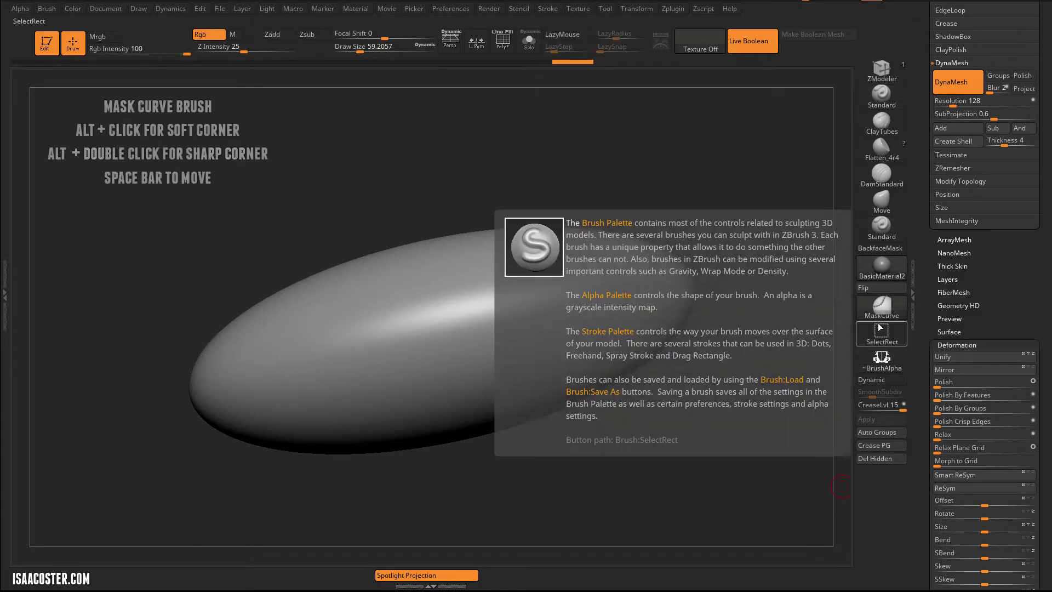
mouse_move(150, 340)
left_mouse_down()
mouse_move(132, 257)
mouse_move(271, 350)
mouse_move(276, 365)
mouse_move(446, 277)
mouse_move(591, 250)
mouse_move(730, 192)
left_mouse_up()
key("alt")
key("alt")
left_click_drag(672, 470, 655, 498)
key("f")
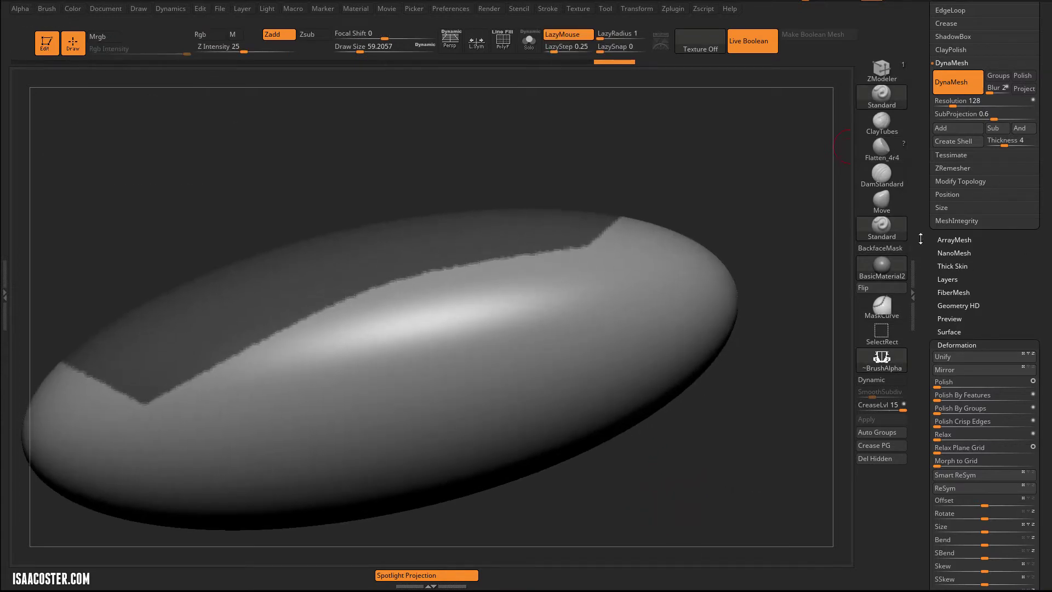
- Expand the EdgeLoop geometry options, make the masked area its own polygroup, and display the polyframe
left_click_drag(921, 239, 922, 327)
left_click(954, 228)
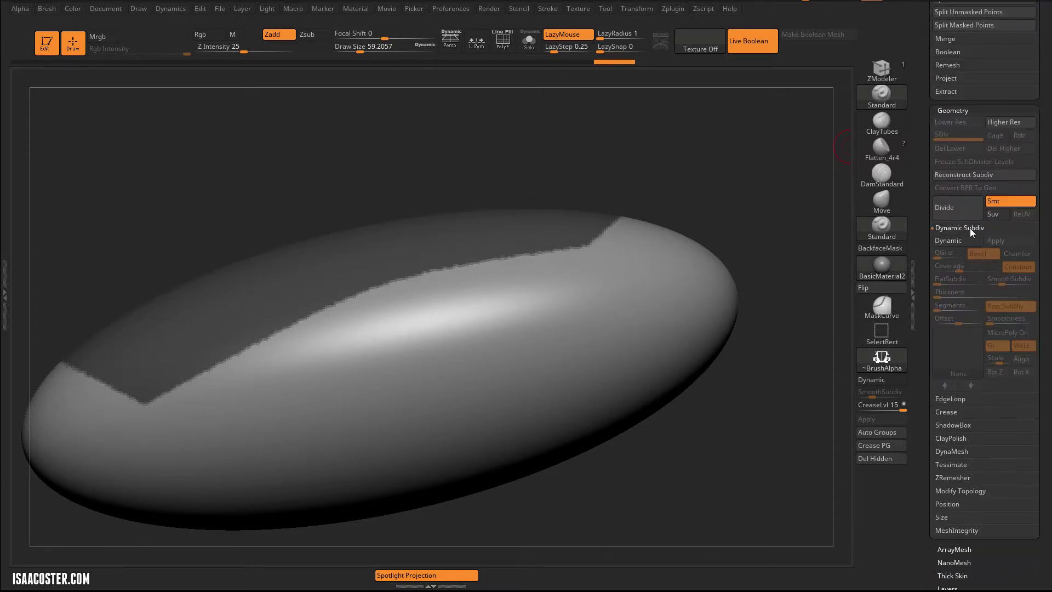
left_click(951, 229)
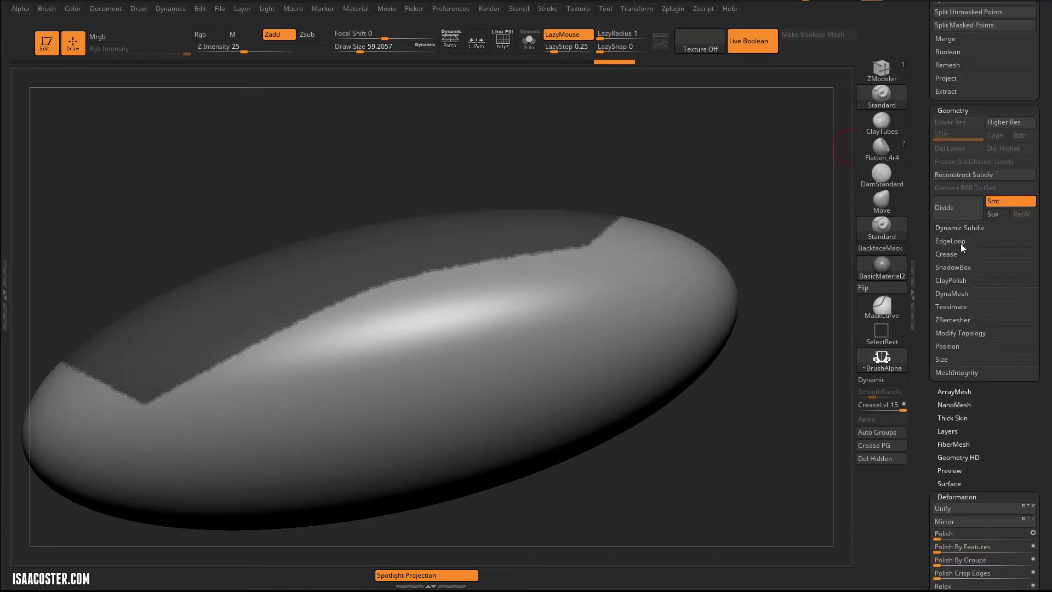
left_click(961, 242)
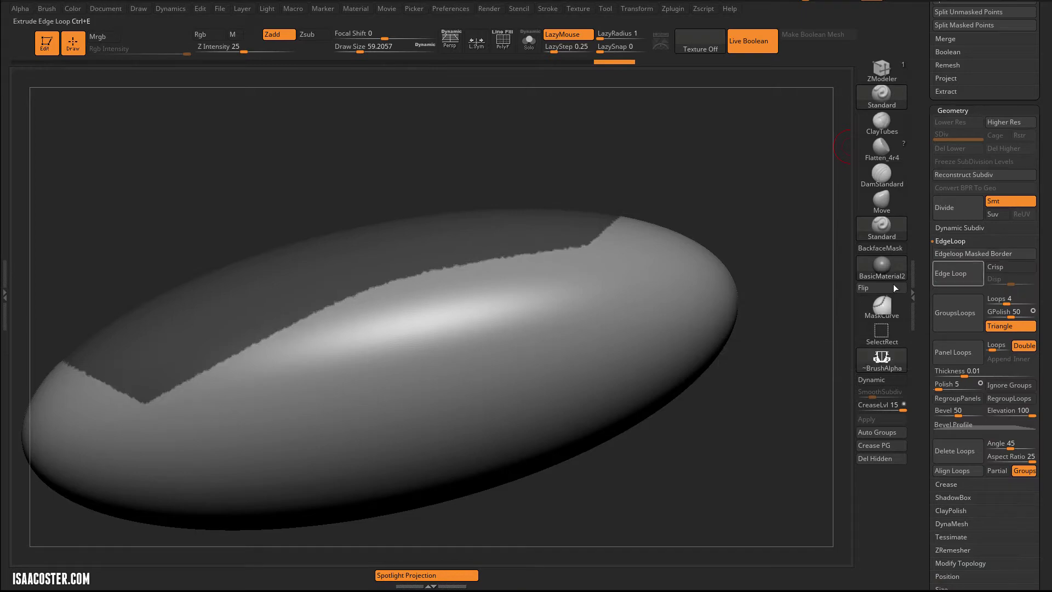
left_click_drag(720, 195, 738, 181)
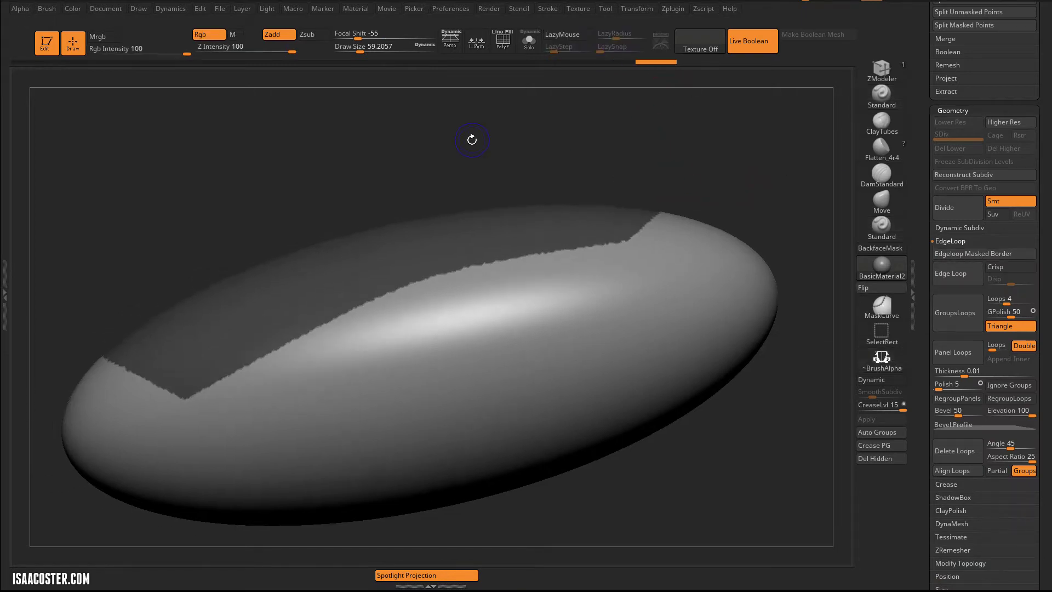
key("shift+f")
mouse_move(472, 146)
left_mouse_down()
mouse_move(337, 160)
mouse_move(340, 245)
left_mouse_up()
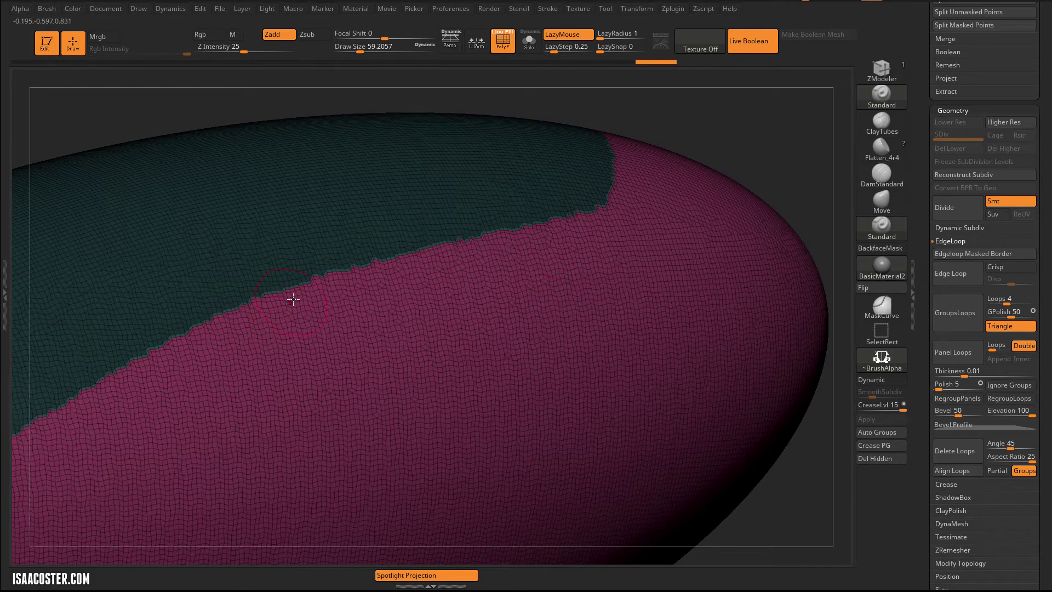
- Reduce the brush draw size to about 18
key("s")
left_click_drag(743, 137, 733, 137)
left_click_drag(744, 135, 817, 133, "alt")
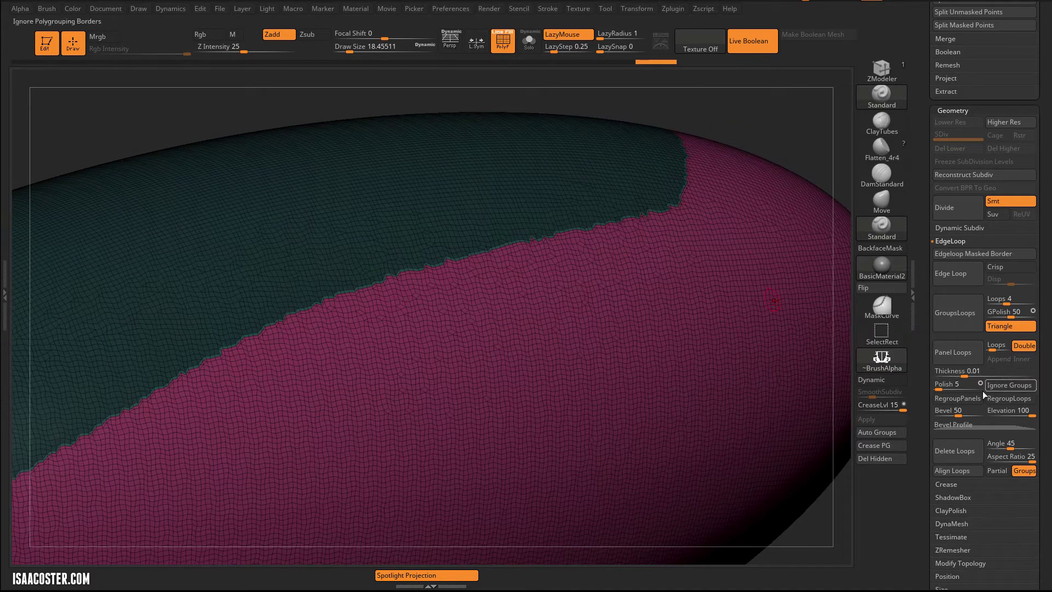
- Smooth the jagged border between the two polygroups with Polish By Groups and clear the mask
left_click_drag(919, 391, 913, 232)
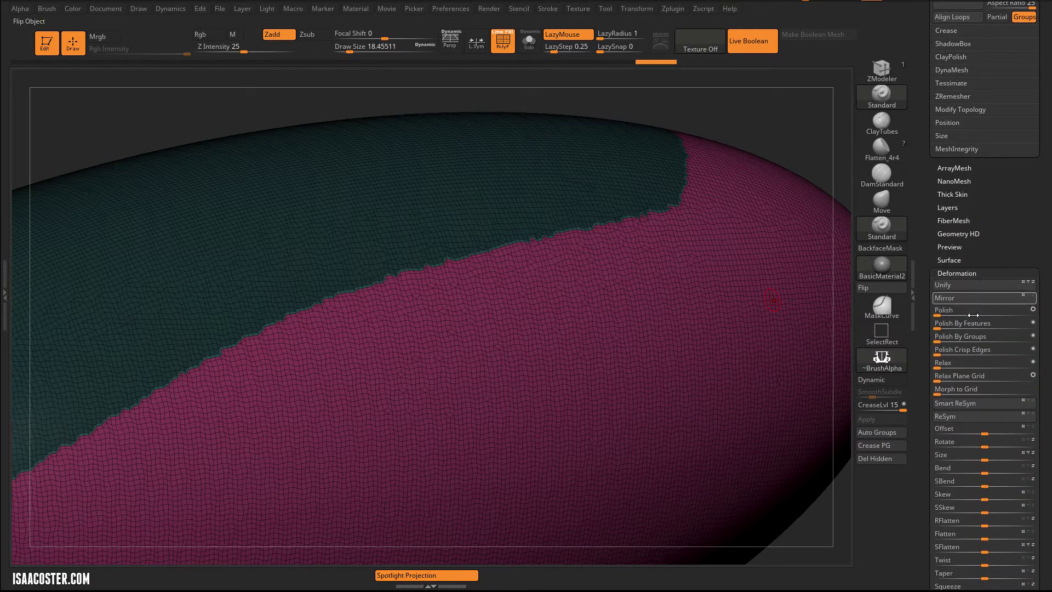
left_click_drag(1019, 340, 1021, 340)
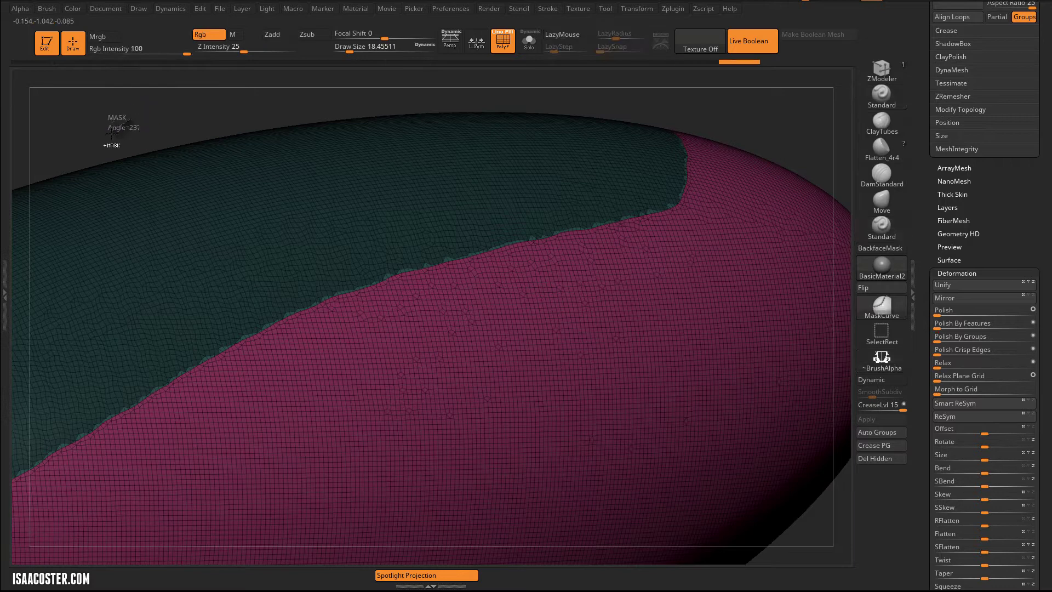
left_click(148, 112, "ctrl")
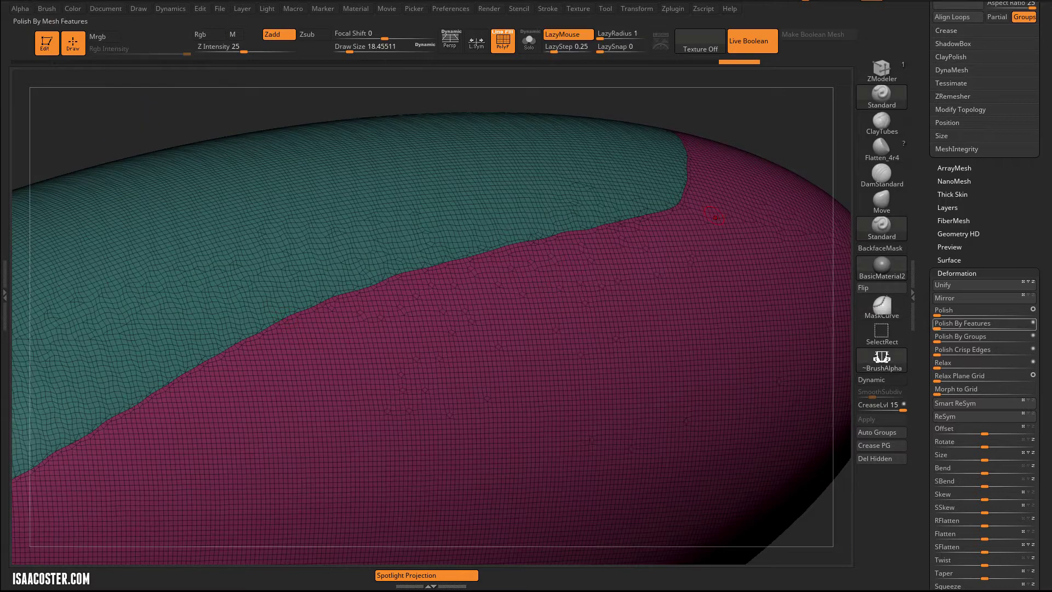
- Isolate the lower polygroup to examine its polished border, and show the whole mesh again
key("ctrl+shift")
left_click(613, 321, "ctrl+shift")
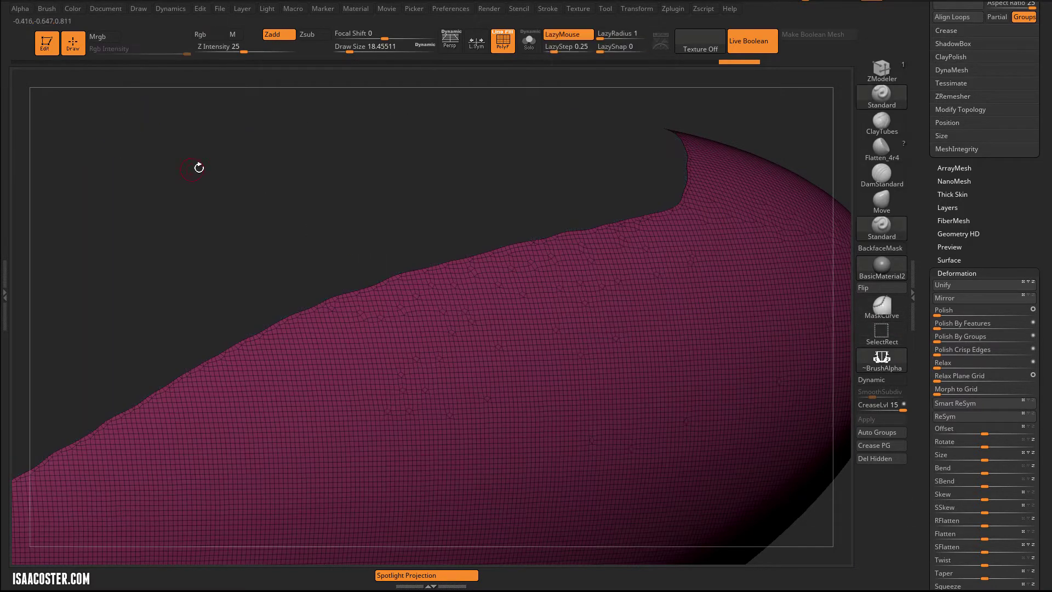
left_click_drag(197, 166, 204, 171)
left_click(204, 290, "ctrl+shift")
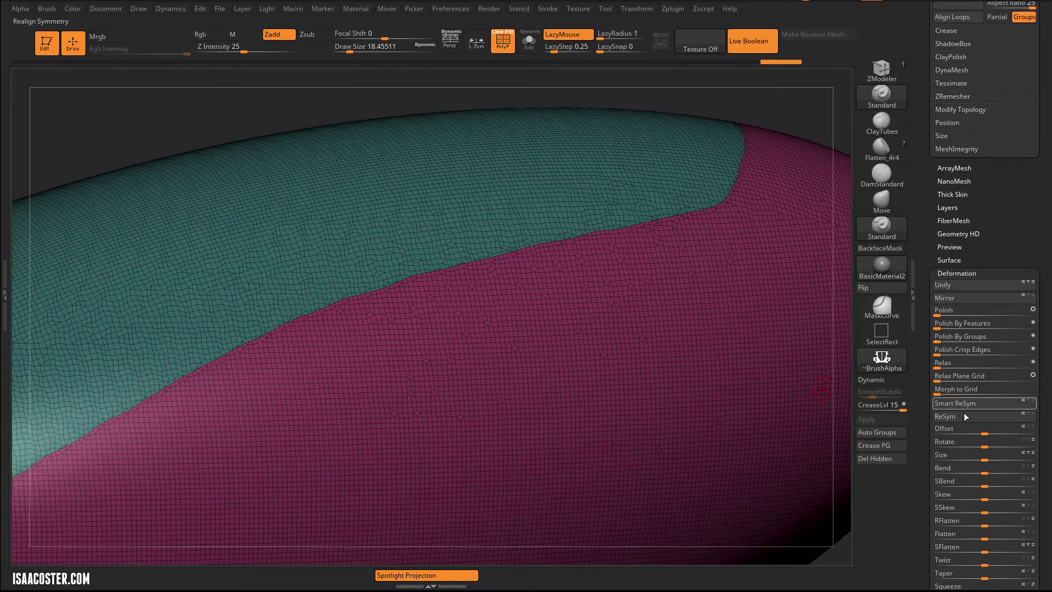
- Apply Polish By Groups again and check the border by isolating the lower polygroup before restoring the full mesh
left_click_drag(972, 341, 1019, 342)
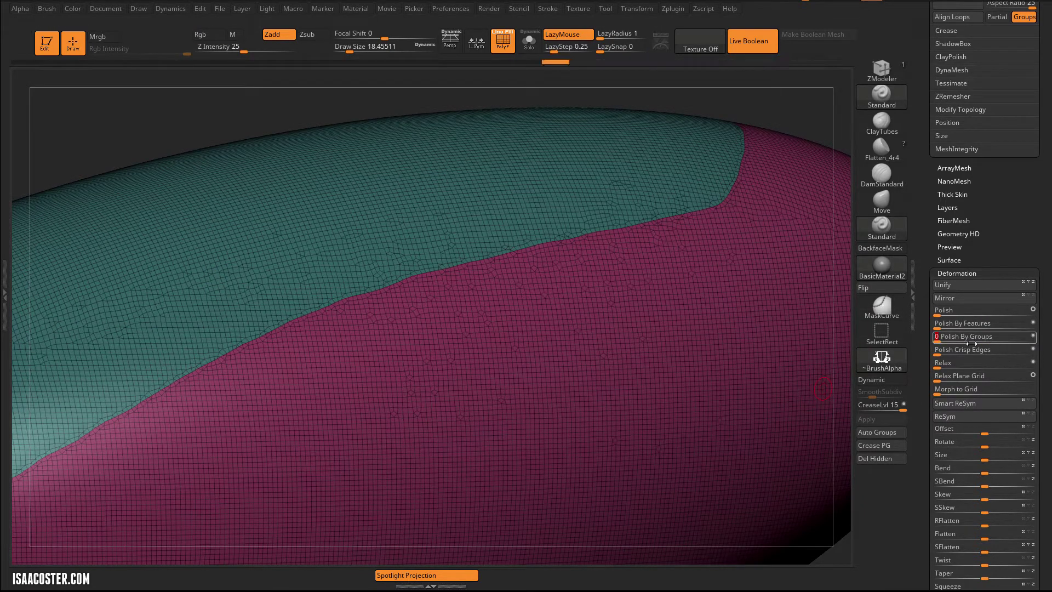
left_click_drag(950, 341, 1030, 338)
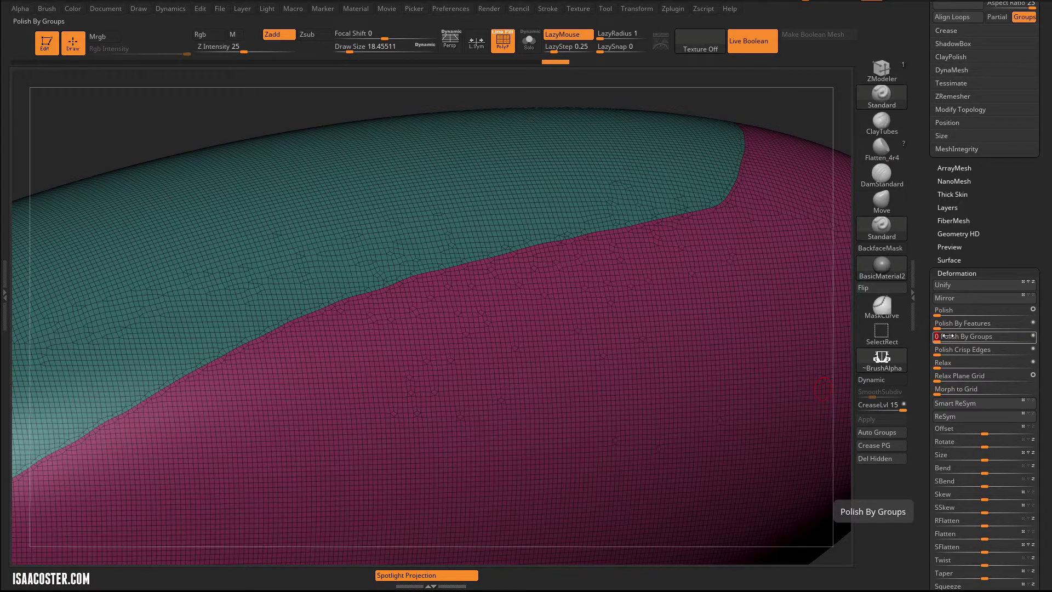
left_click(463, 335, "ctrl+shift")
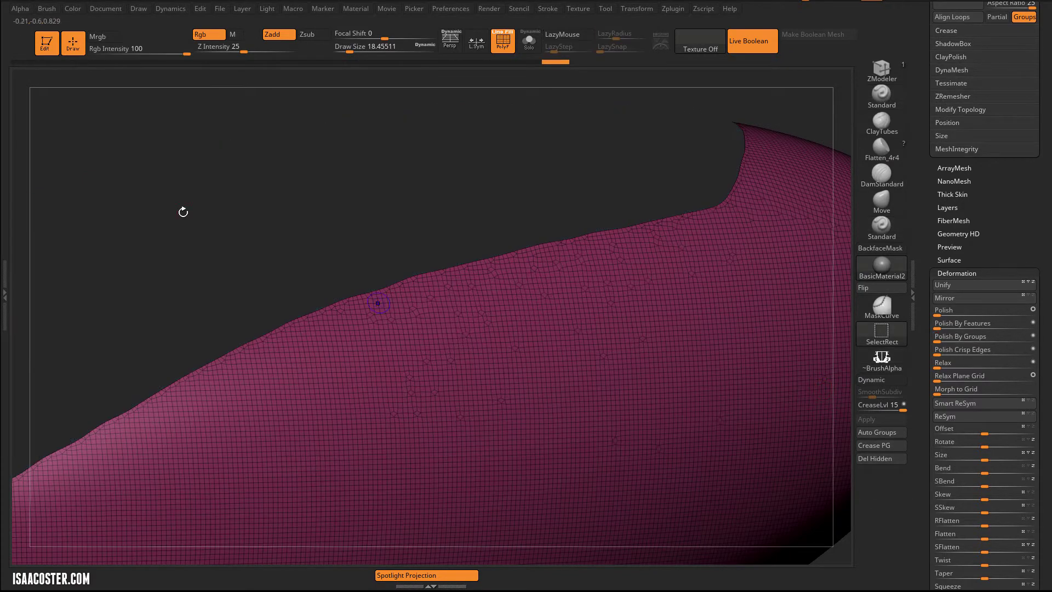
mouse_move(164, 176)
left_mouse_down("alt")
mouse_move(206, 177)
mouse_move(240, 214)
left_mouse_up("alt")
left_click_drag(277, 295, 351, 256, "alt")
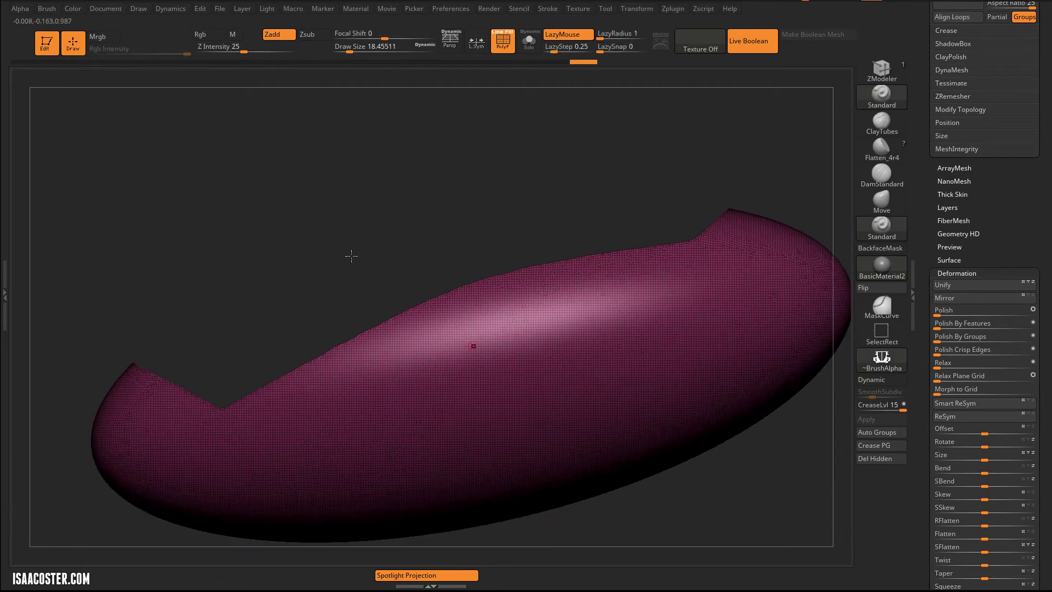
left_click(218, 173, "ctrl+shift")
mouse_move(218, 174)
left_mouse_down()
mouse_move(213, 155)
mouse_move(188, 240)
mouse_move(230, 239)
mouse_move(245, 225)
mouse_move(237, 197)
mouse_move(206, 171)
mouse_move(237, 173)
left_mouse_up()
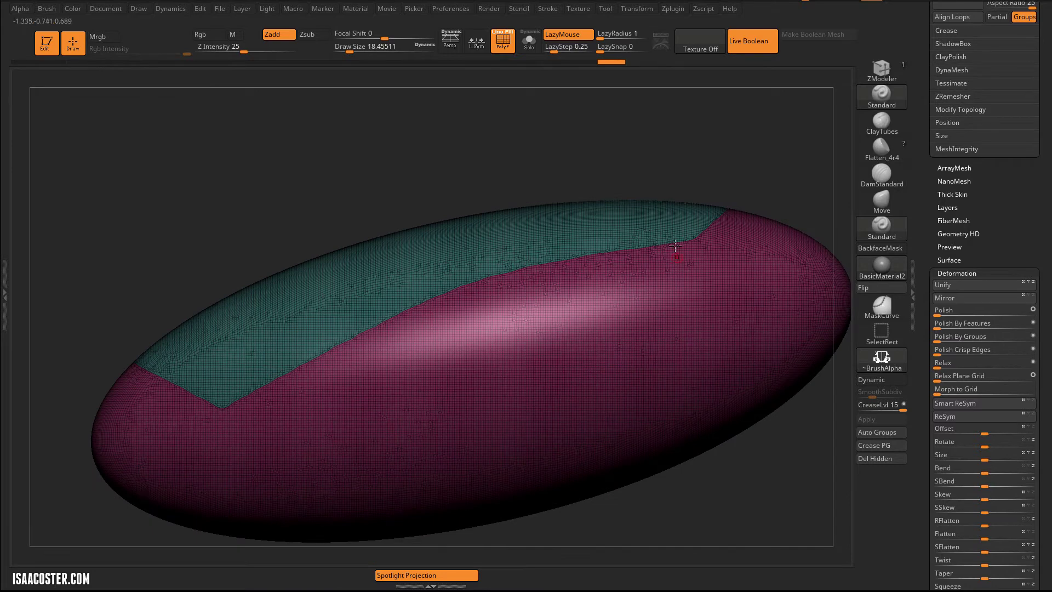
- Dock the Stroke palette in the tray in place of the Brush palette and expand its Curve Functions
left_click(548, 8)
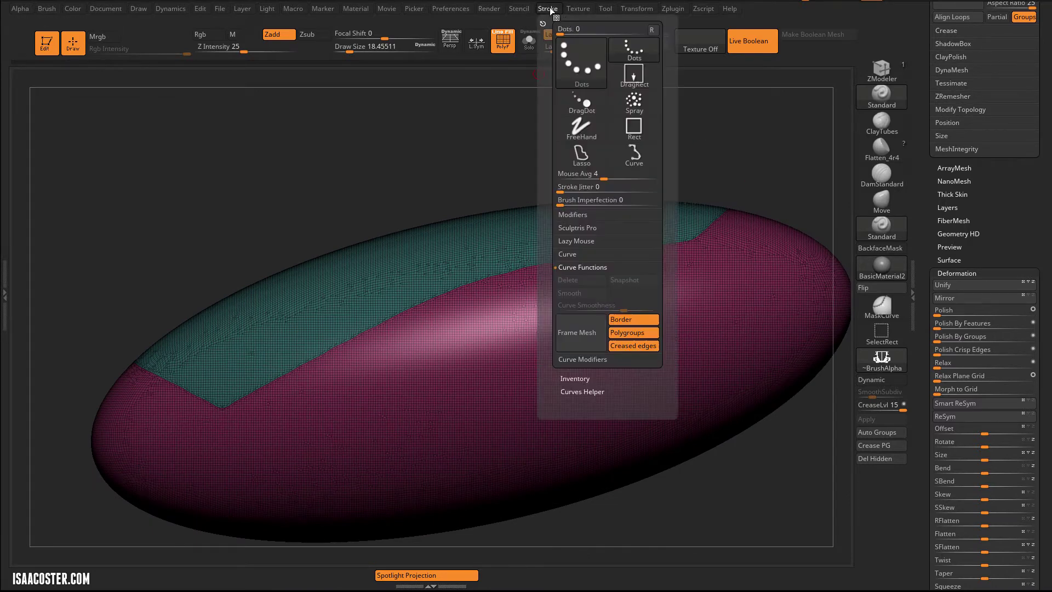
left_click(5, 297)
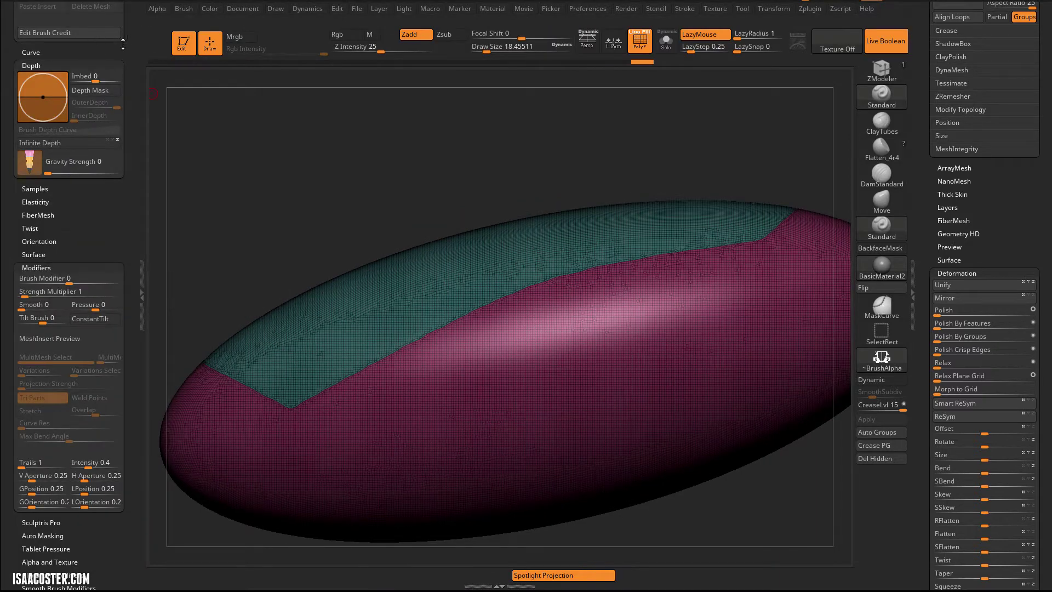
scroll(123, 44, "up", 10)
left_click(121, 8)
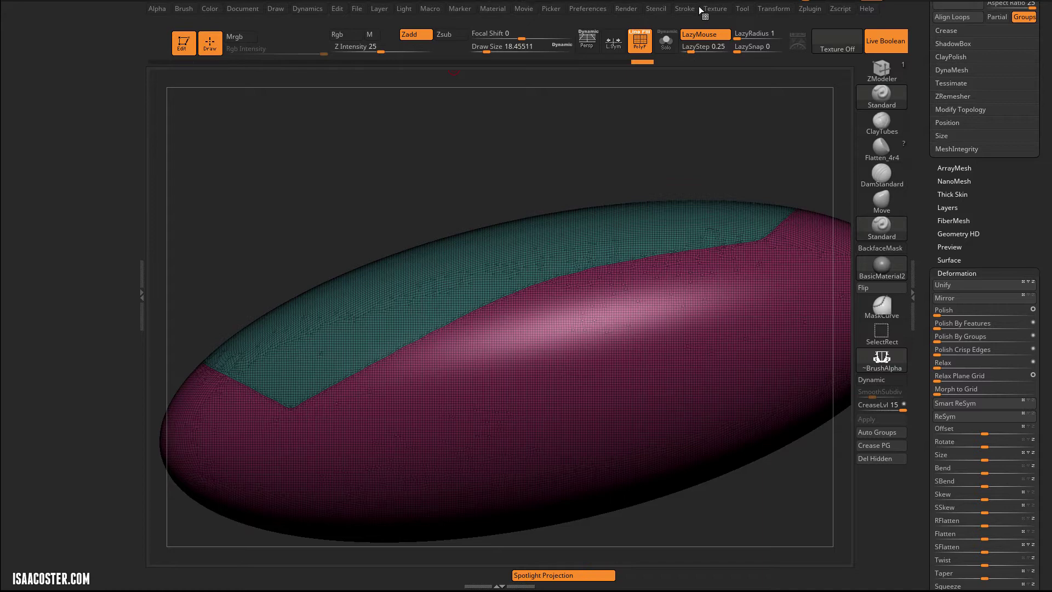
left_click(685, 9)
mouse_move(681, 20)
left_mouse_down()
mouse_move(195, 89)
mouse_move(30, 94)
left_mouse_up()
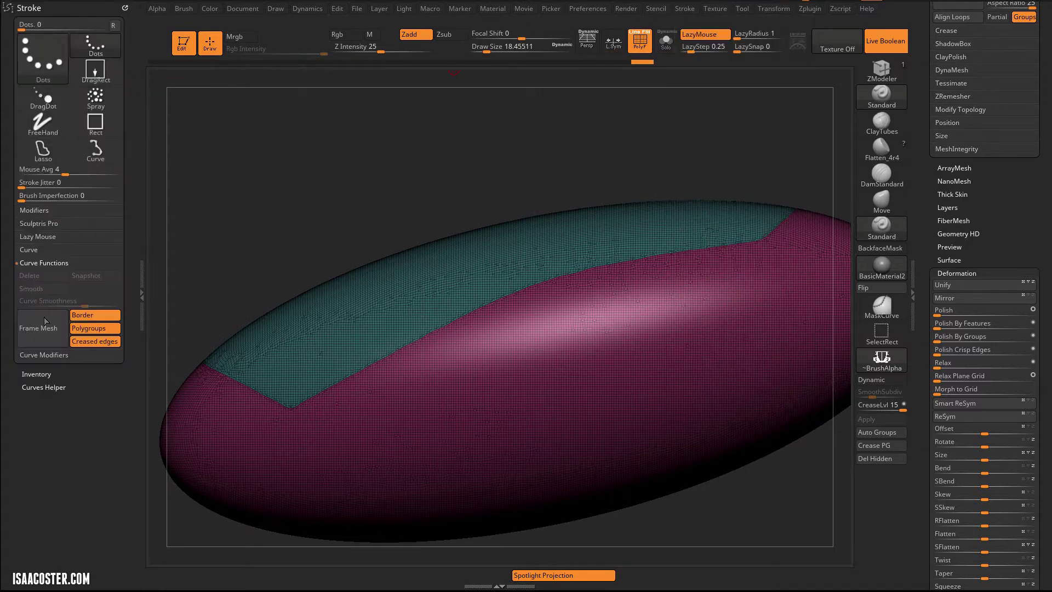
left_click(40, 252)
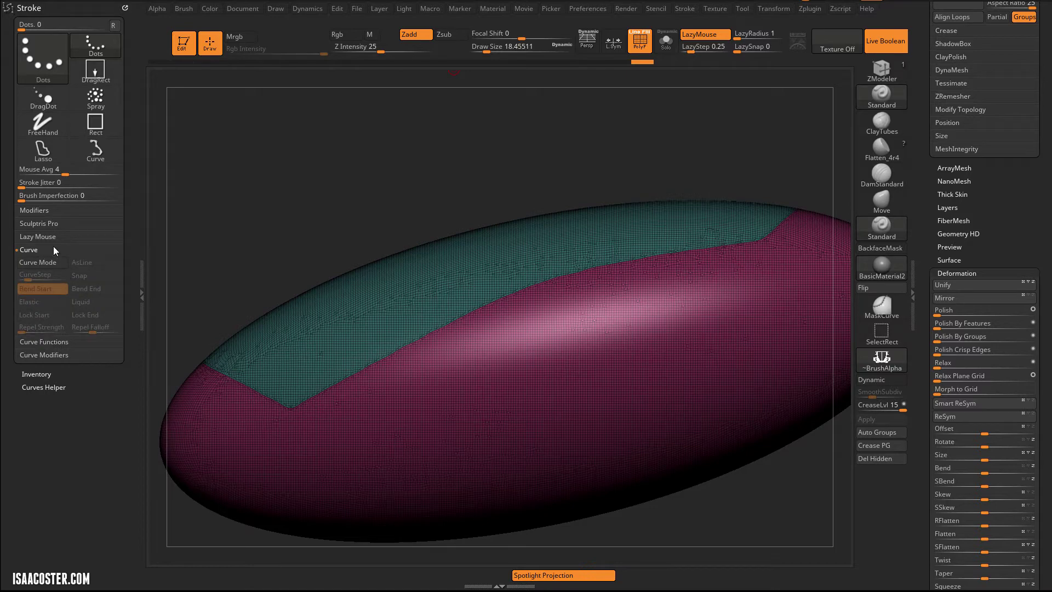
left_click(45, 342)
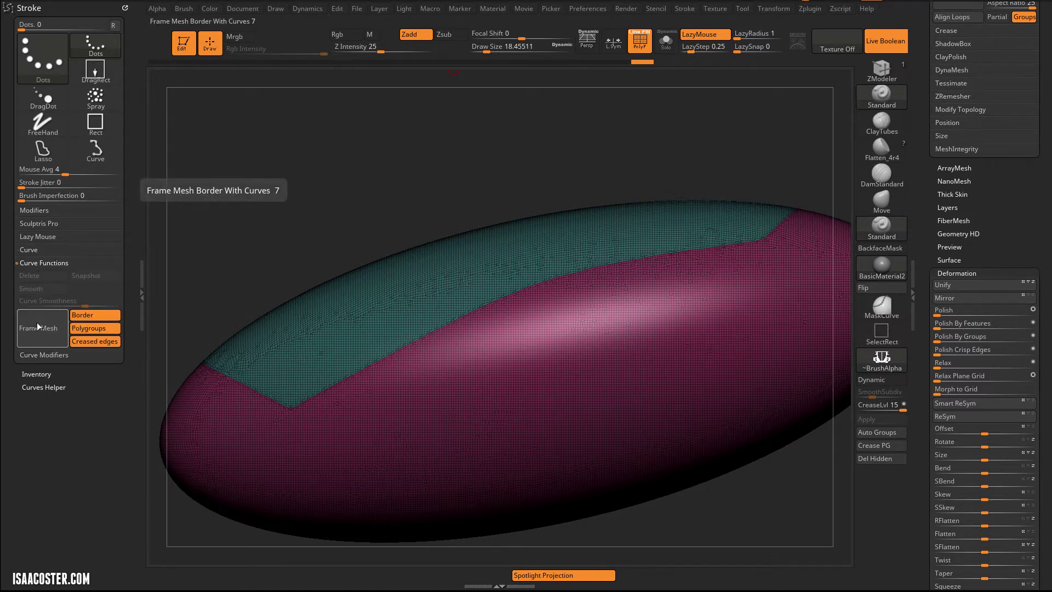
- Isolate the upper polygroup and limit Frame Mesh to Border by turning off Polygroups and Creased edges
left_click_drag(462, 175, 434, 158)
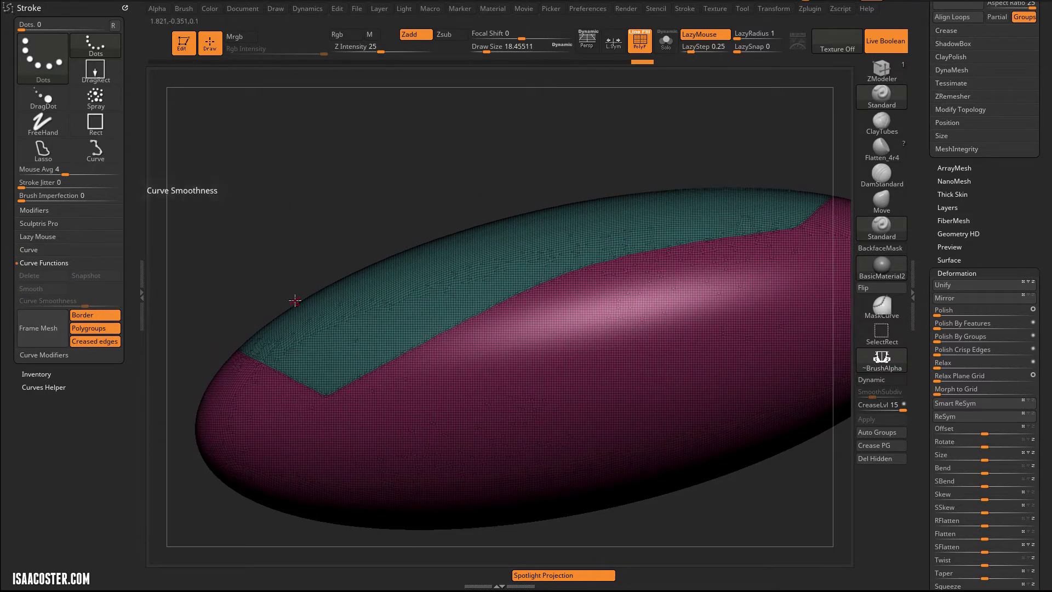
mouse_move(231, 228)
left_mouse_down()
mouse_move(265, 200)
mouse_move(228, 240)
left_mouse_up()
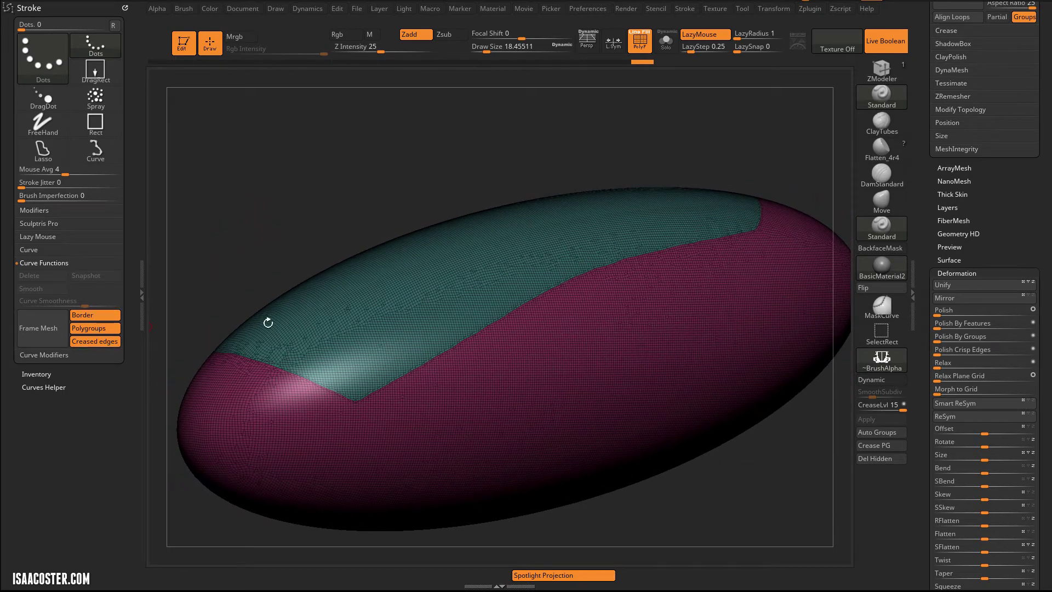
key("ctrl+shift")
left_click(314, 305, "ctrl+shift")
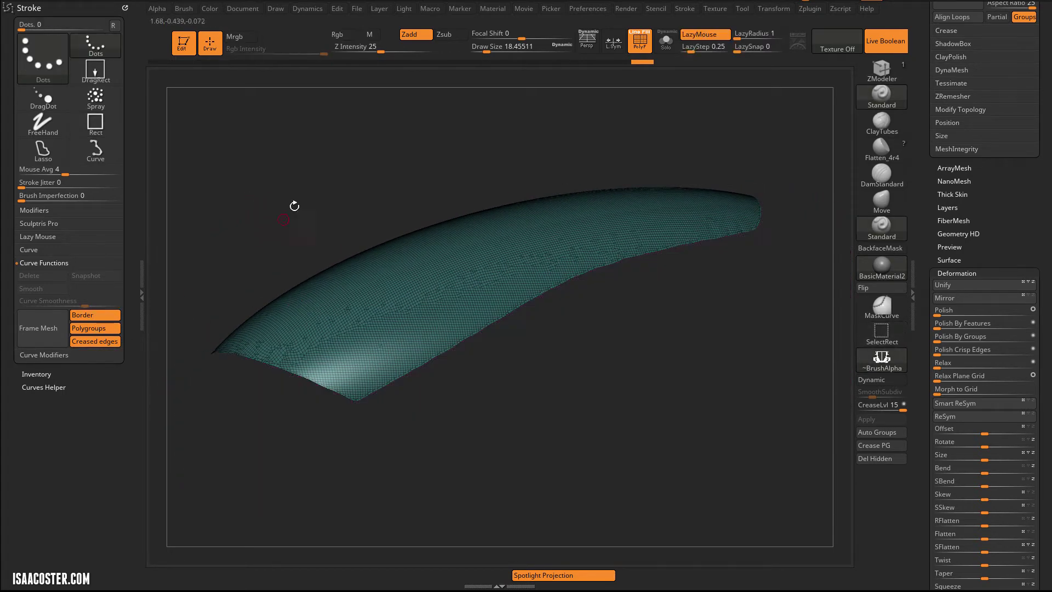
left_click(88, 327)
left_click(94, 341)
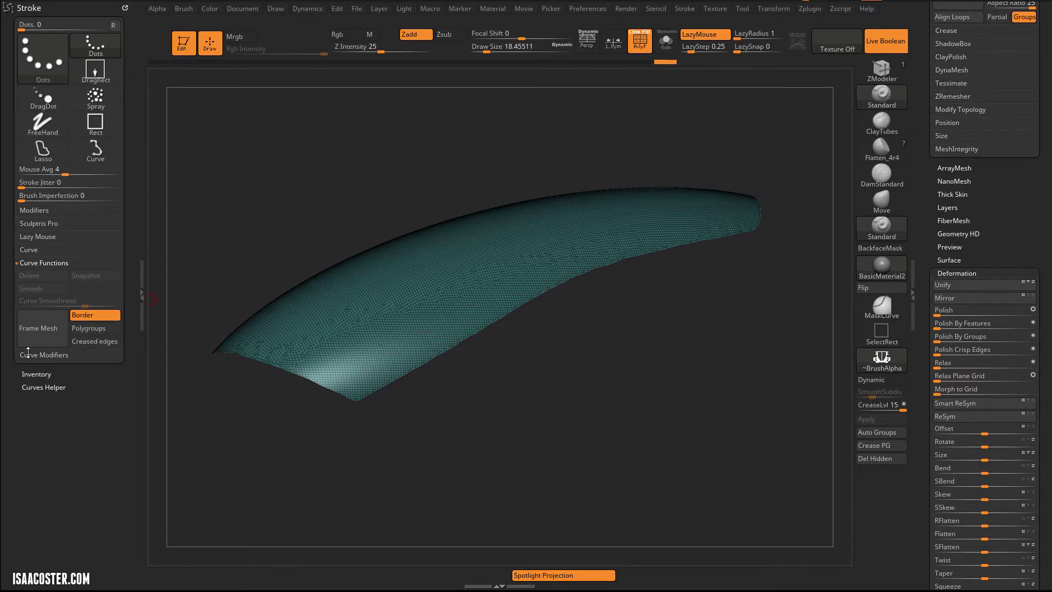
- Try framing the isolated patch's border with a curve, inspect it, and bring back the whole mesh
left_click(40, 328)
left_click_drag(297, 193, 300, 231)
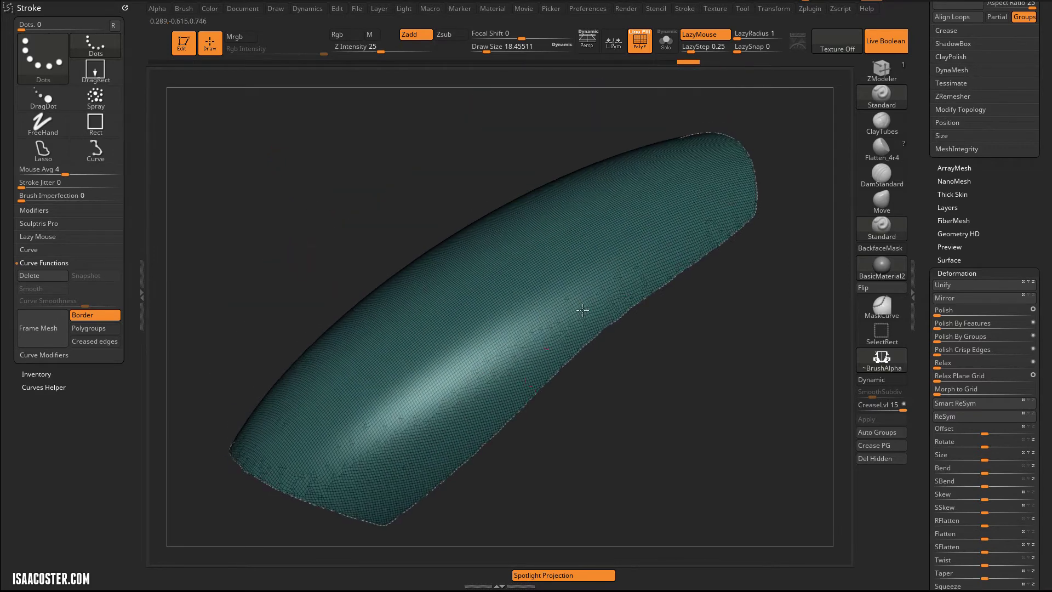
left_click_drag(300, 169, 352, 198)
left_click_drag(477, 253, 328, 408)
left_click_drag(670, 451, 573, 496)
left_click(250, 164, "ctrl+shift")
left_click_drag(249, 164, 310, 139)
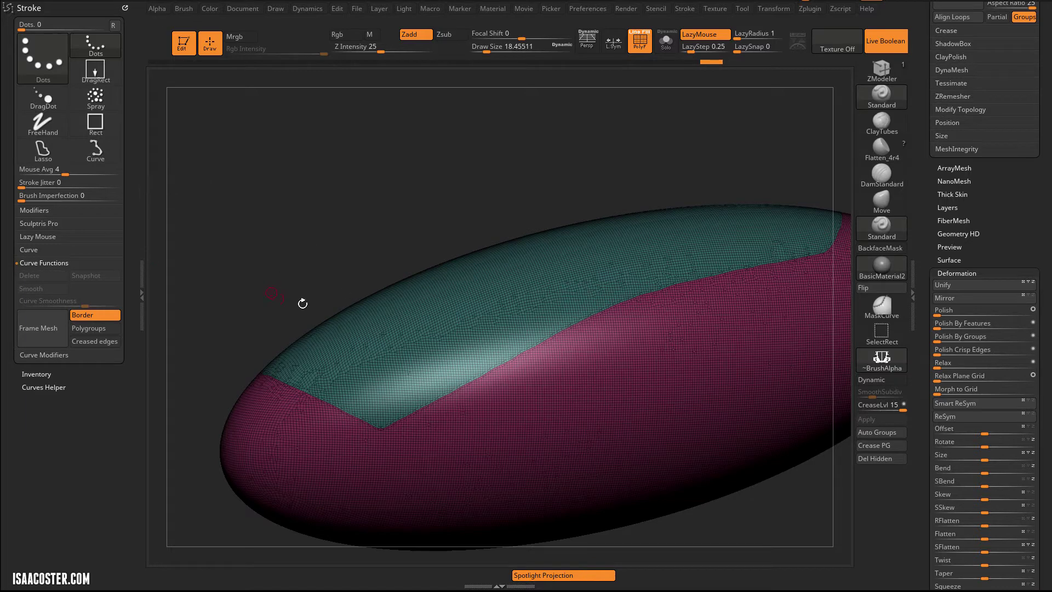
- Isolate the upper polygroup, create a curve along its border with Frame Mesh, and show the full mesh
left_click(347, 319, "ctrl+shift")
left_click(23, 339)
left_click(291, 298, "ctrl+shift")
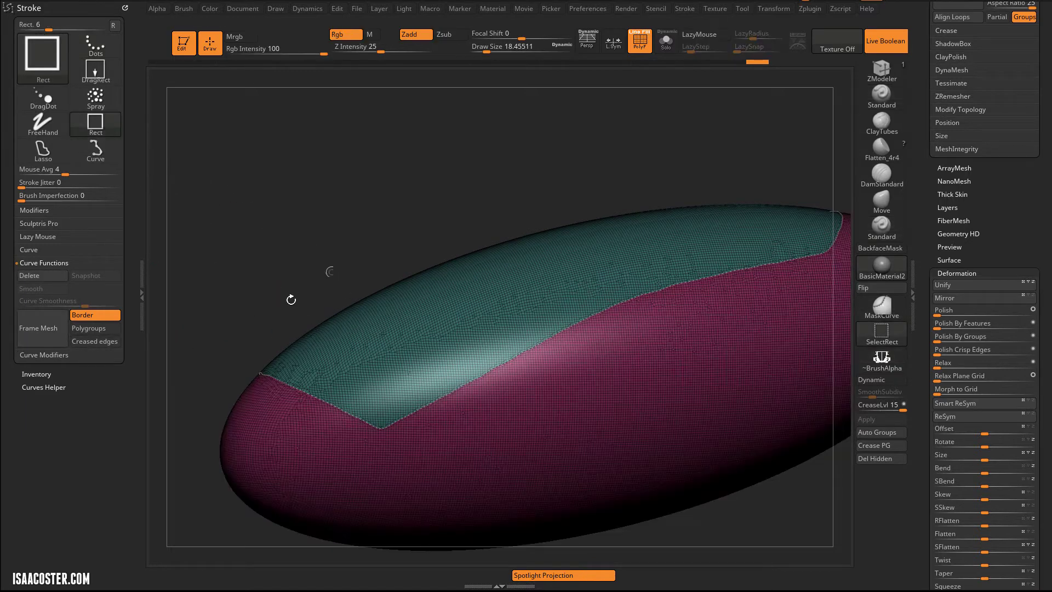
left_click_drag(328, 133, 286, 181)
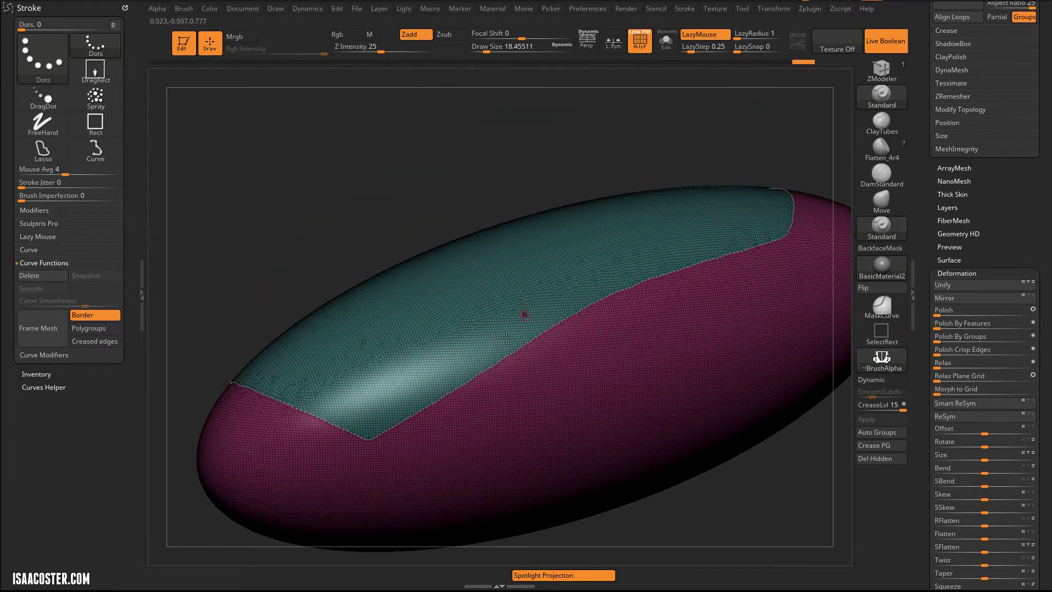
left_click(36, 252)
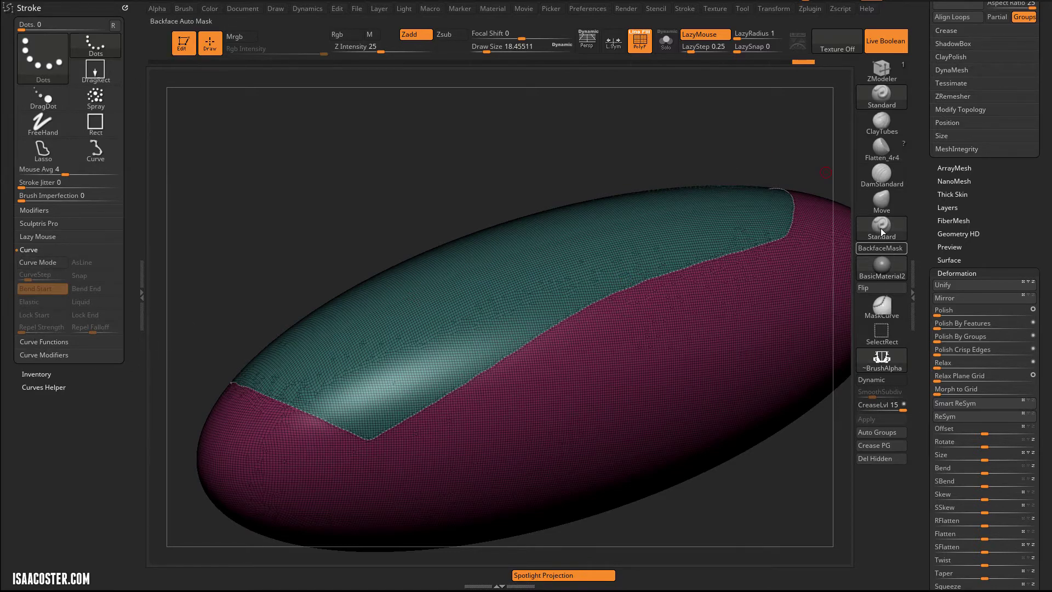
left_click(882, 94)
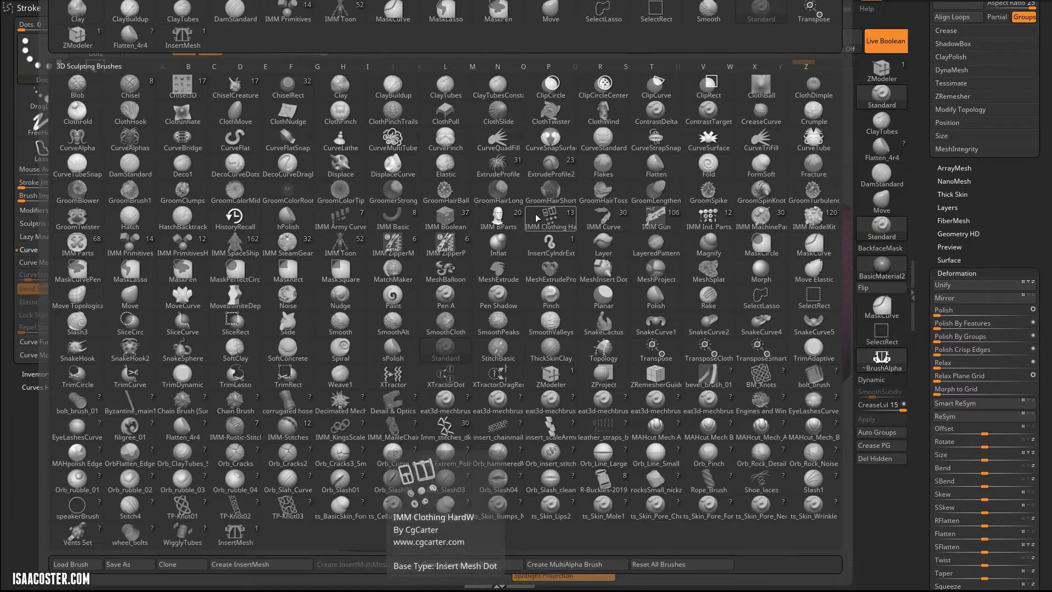
key("t")
key("u")
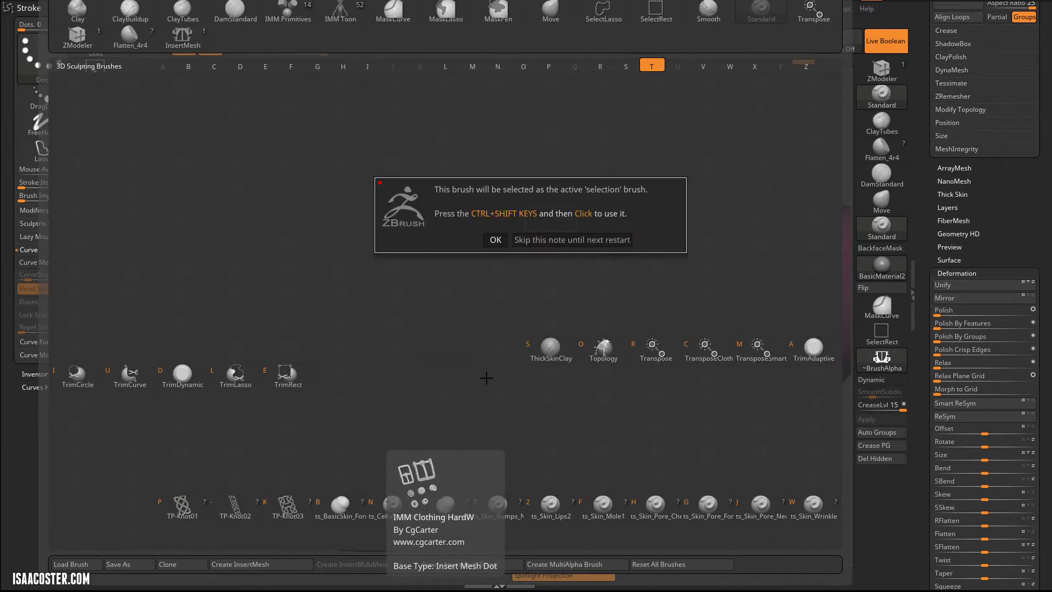
left_click(496, 240)
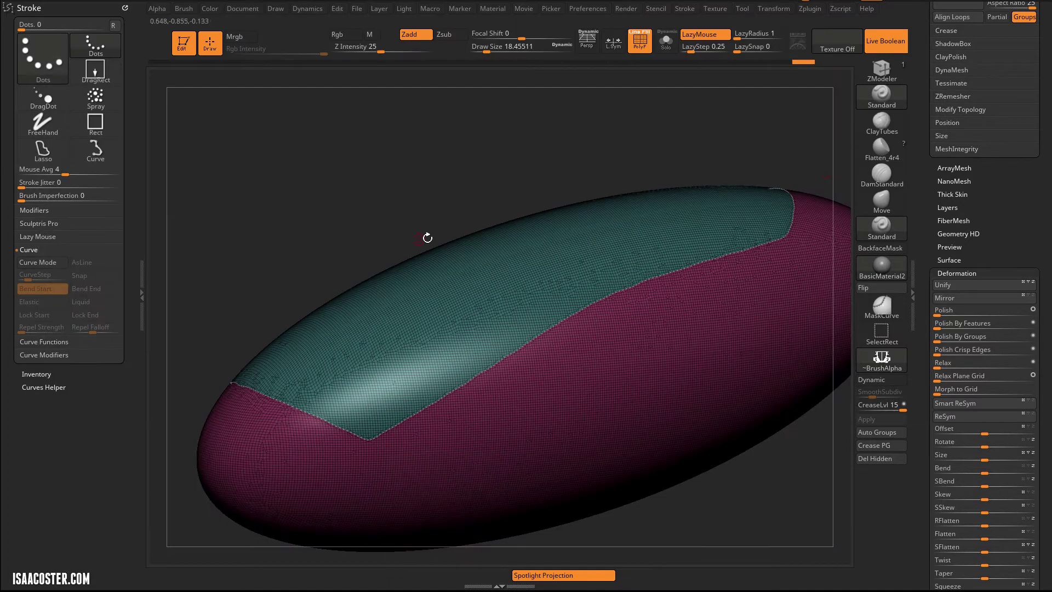
- Select the CurveTube brush, set its draw size to about 49, and lay a tube along the framed border
left_click(882, 226)
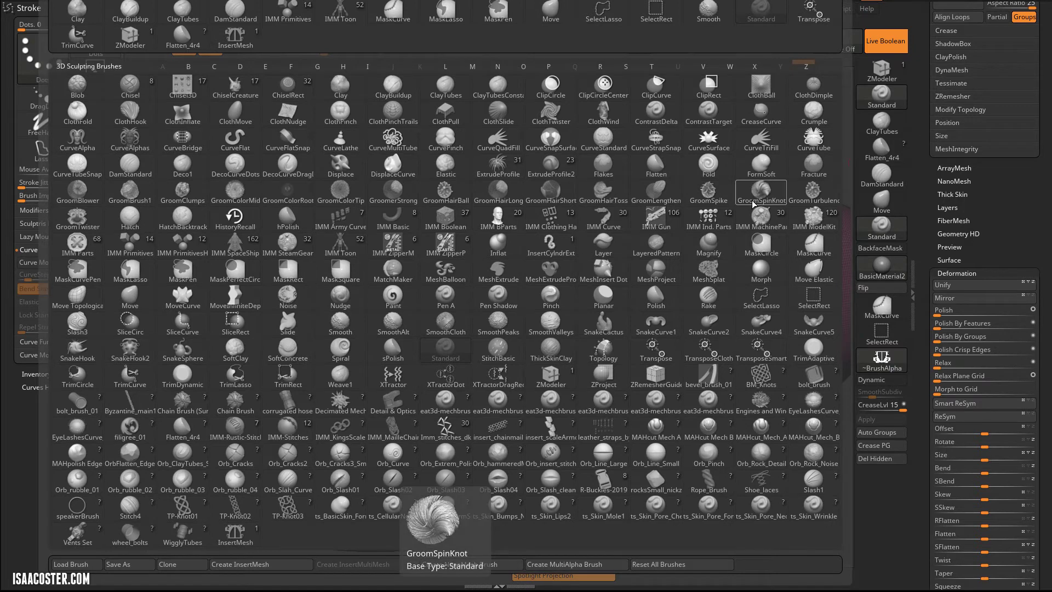
key("c")
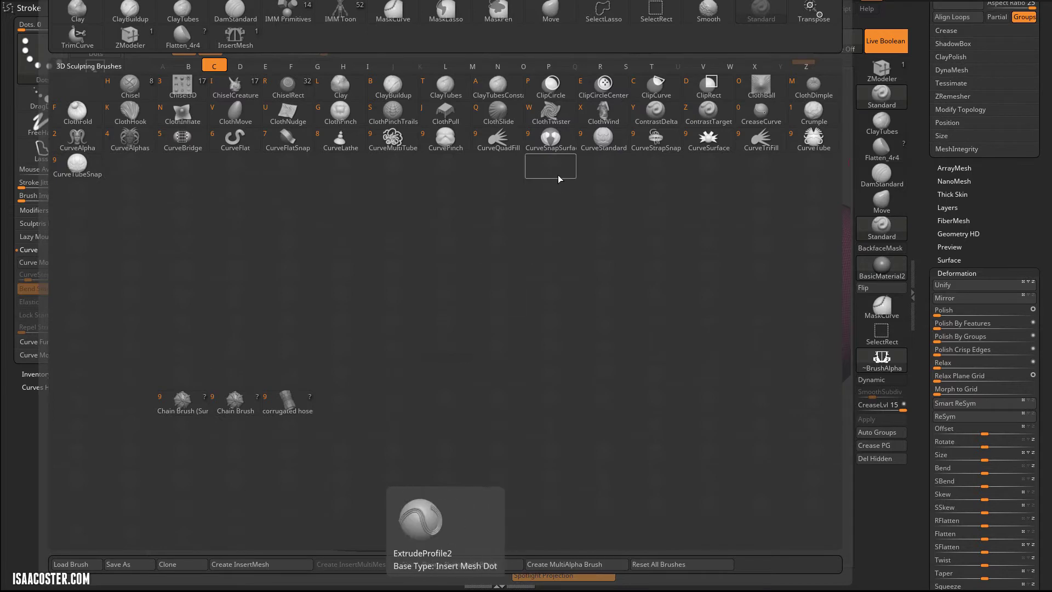
left_click(819, 142)
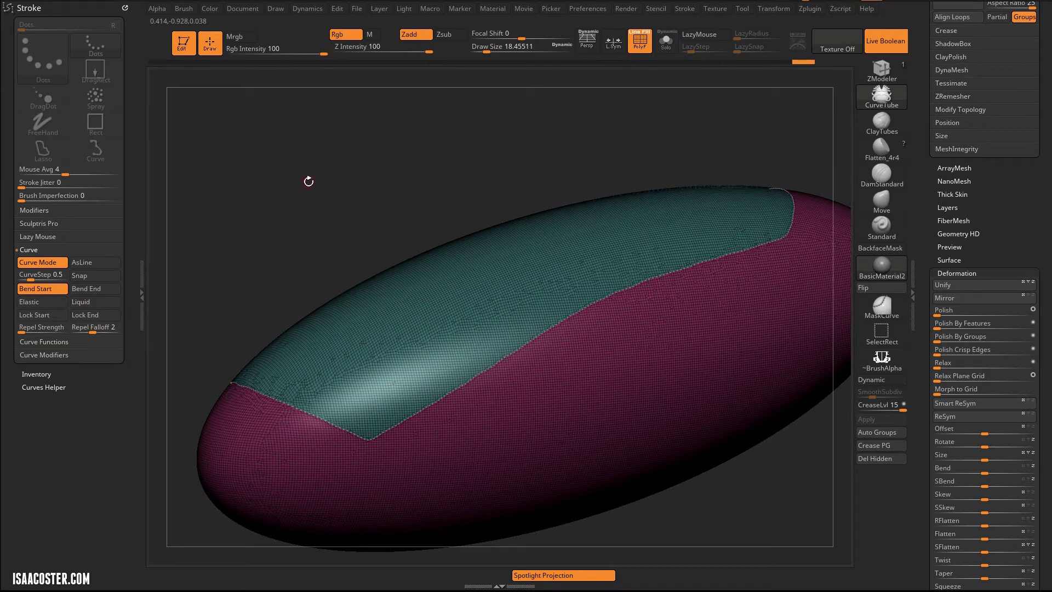
key("s")
left_click_drag(314, 181, 317, 181)
left_click(500, 354)
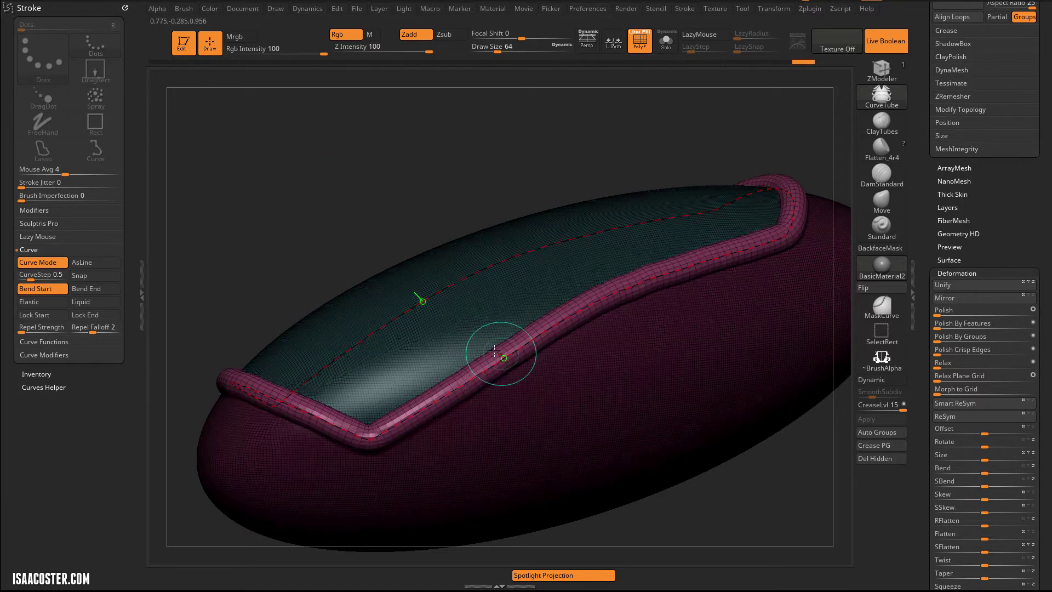
- Undo the thick tube and lay a thinner one along the framed border with a draw size of about 25
key("ctrl+z")
type("s64")
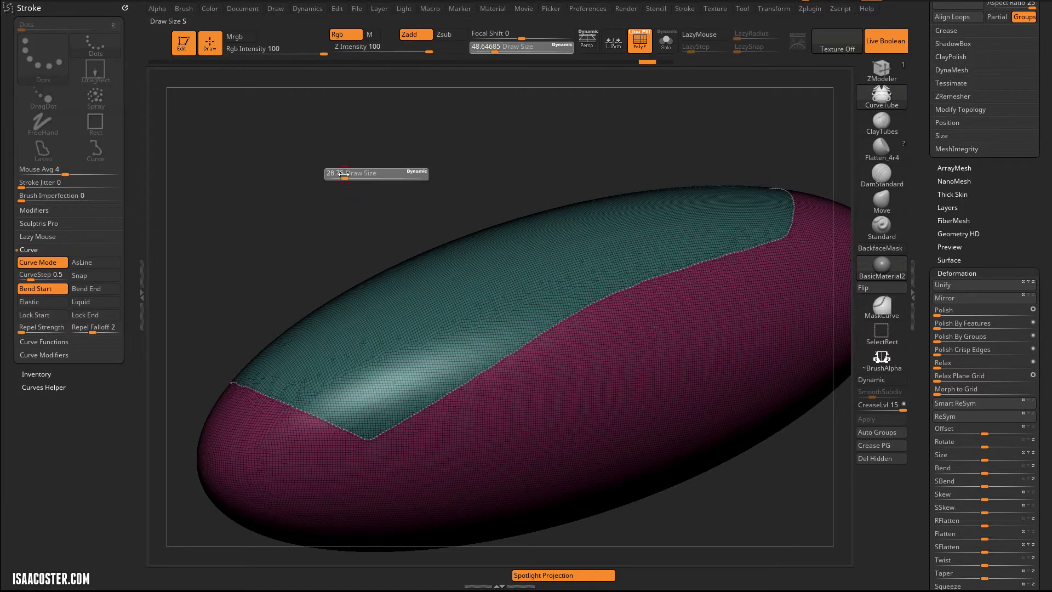
key("Return")
left_click(487, 364)
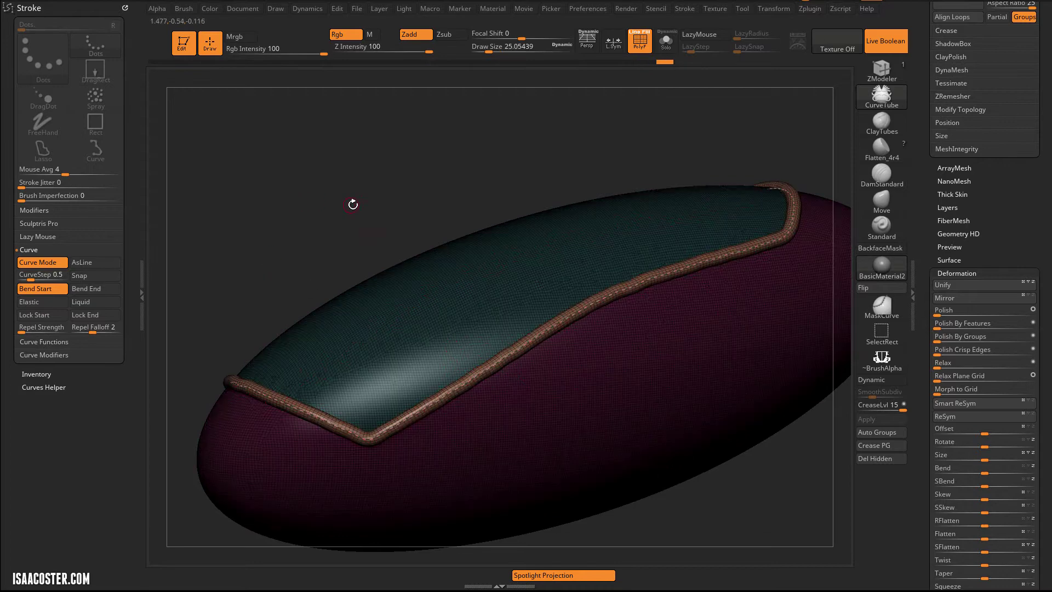
- Undo the thin tube and try a draw size of about 54 on the border curve
key("ctrl+z")
key("s")
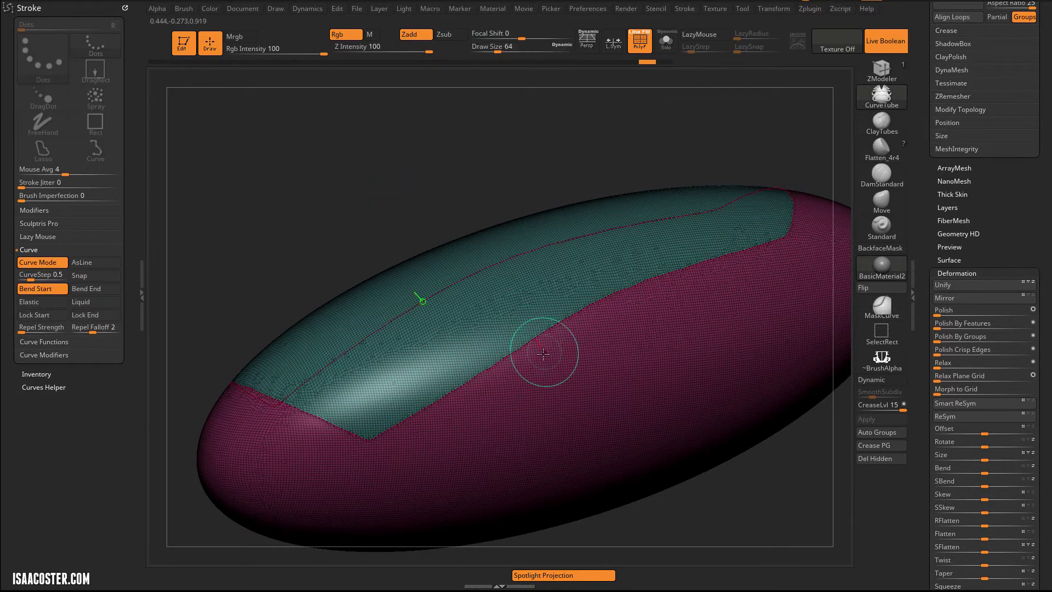
left_click(544, 347)
left_click_drag(386, 188, 331, 195)
key("ctrl+z")
key("s")
left_click(288, 200)
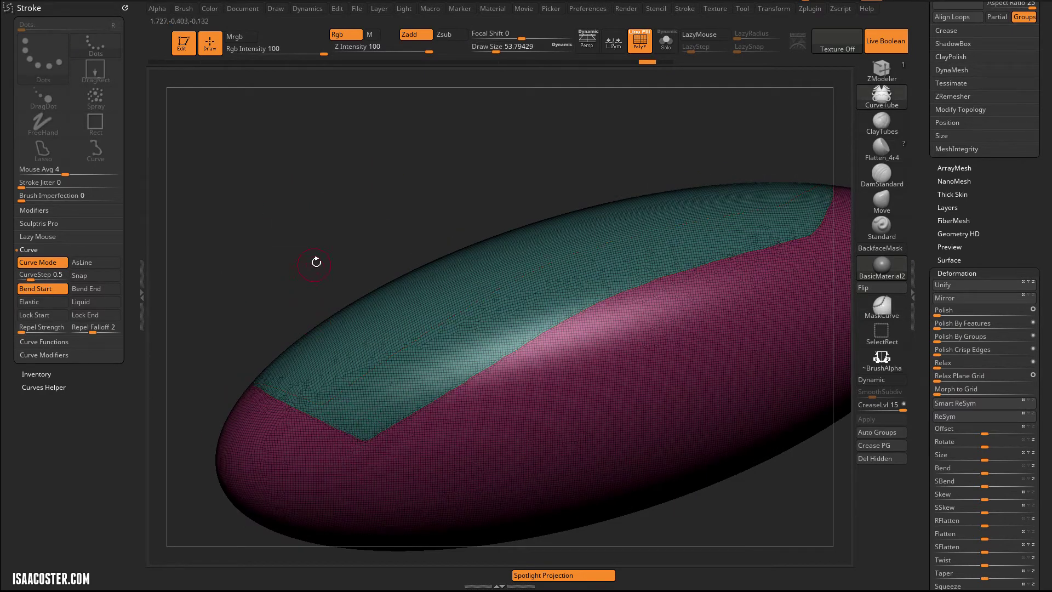
left_click_drag(322, 193, 344, 195)
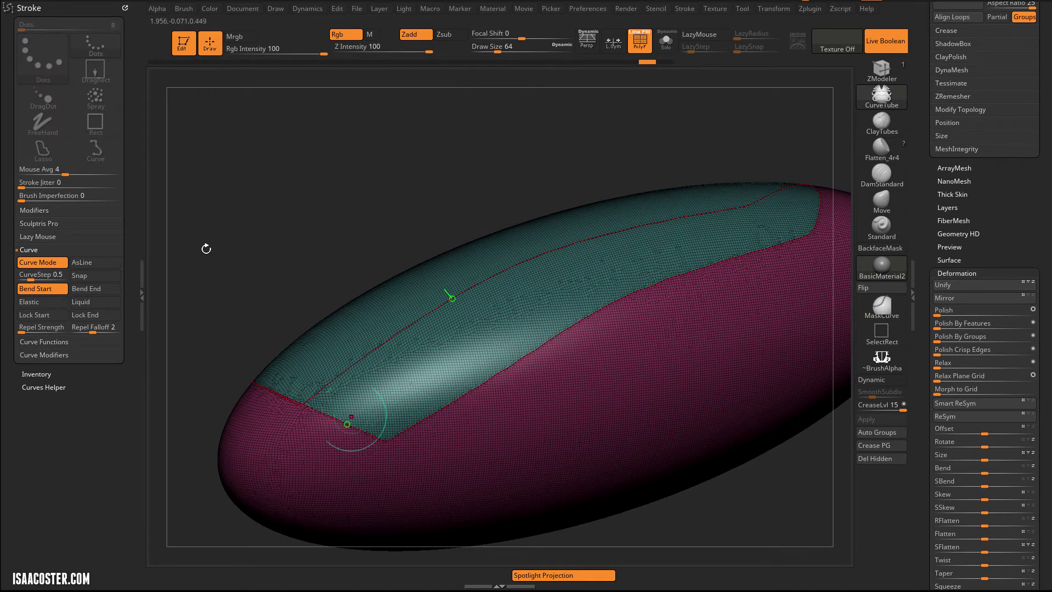
left_click(278, 305)
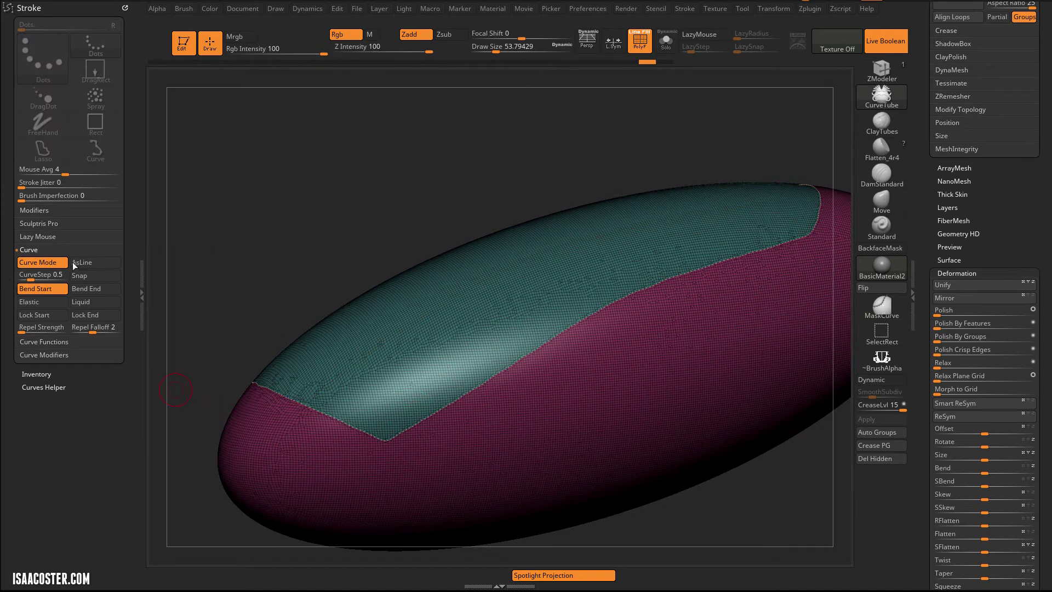
- Expand the Curve Functions and lay a tube along the framed border at a draw size of about 56
left_click(881, 96)
left_click(44, 341)
left_click(39, 328)
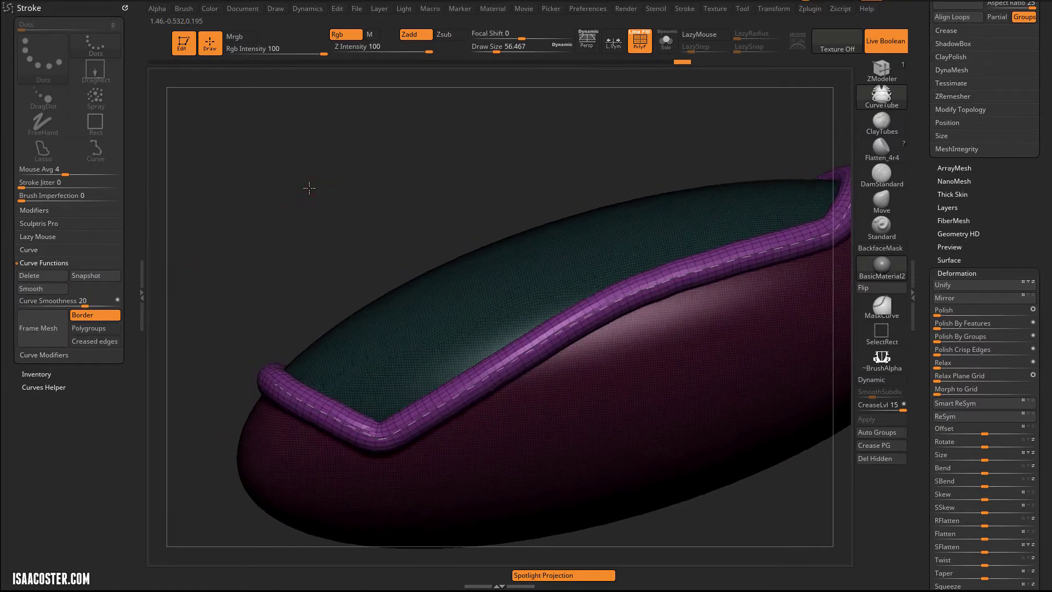
left_click_drag(309, 188, 559, 357)
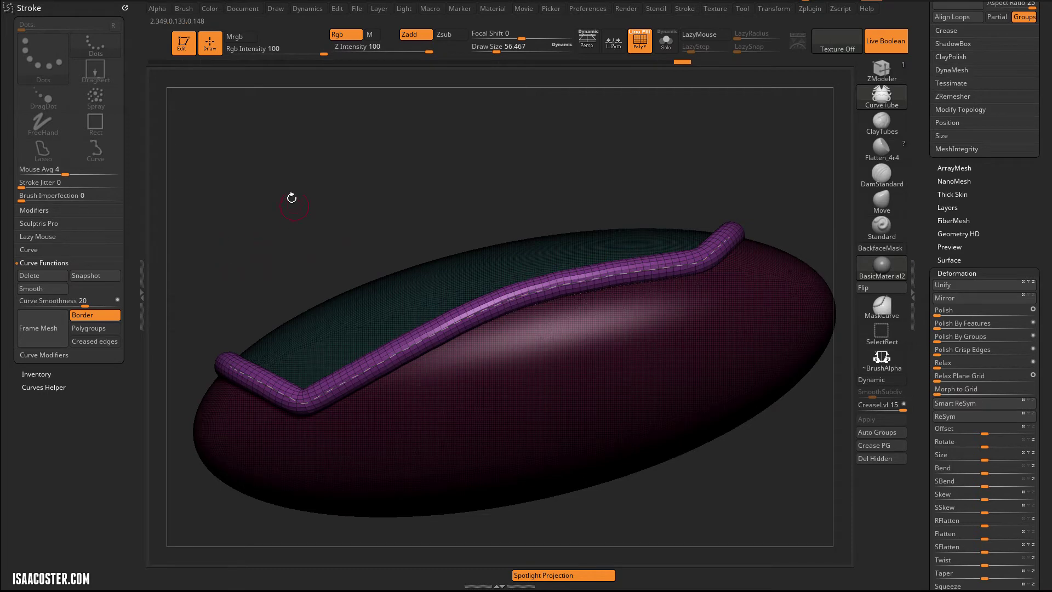
mouse_move(451, 153)
left_mouse_down()
mouse_move(461, 177)
mouse_move(407, 158)
left_mouse_up()
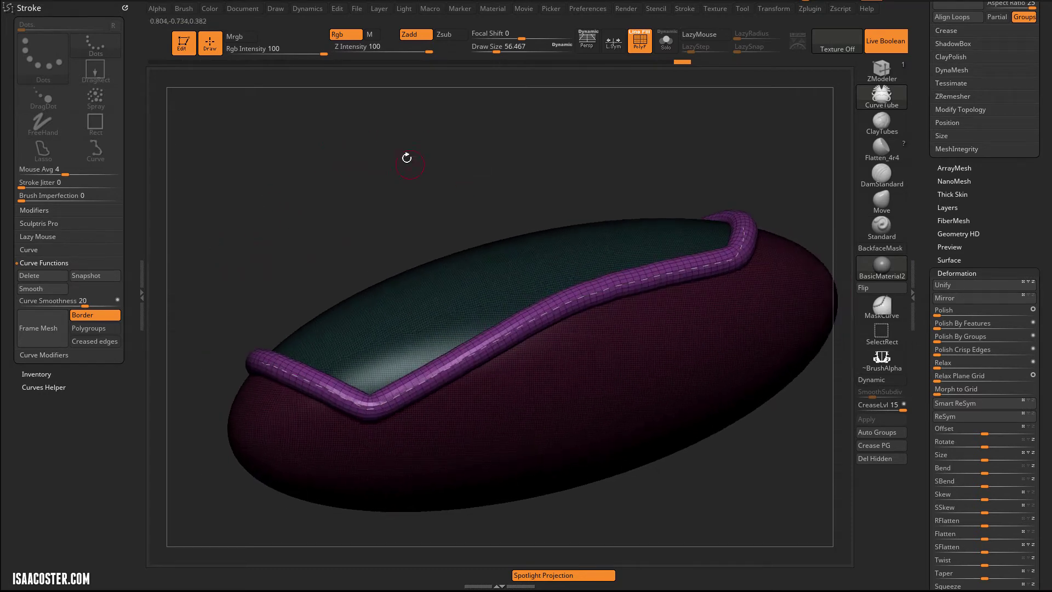
- Replace the border tube with a Jewelry Chain from the Chain Brush (Sur…) and turn off the PolyFrame display
key("ctrl+z")
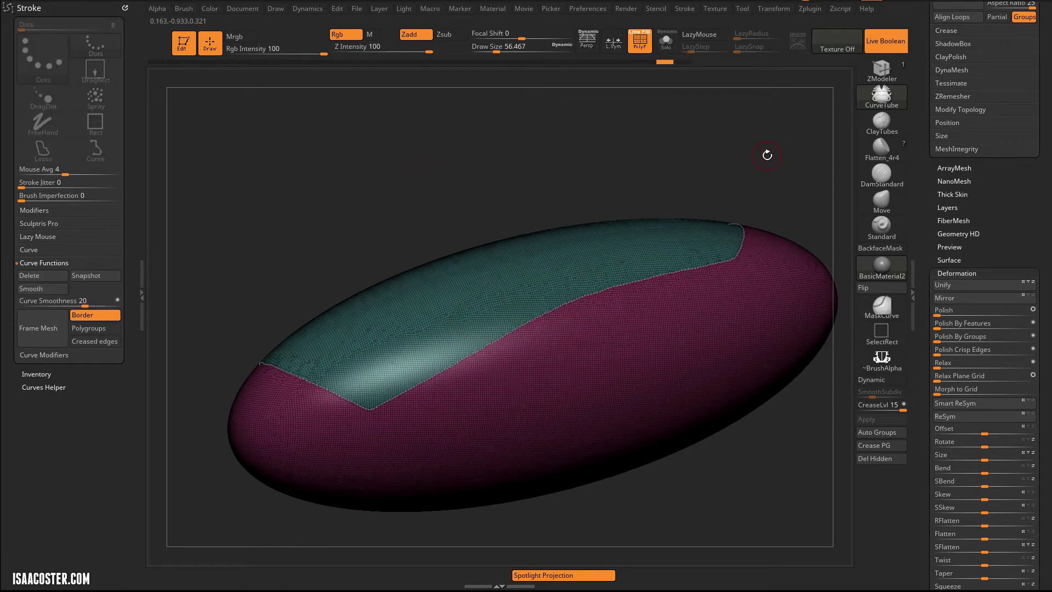
left_click(882, 97)
left_click(881, 102)
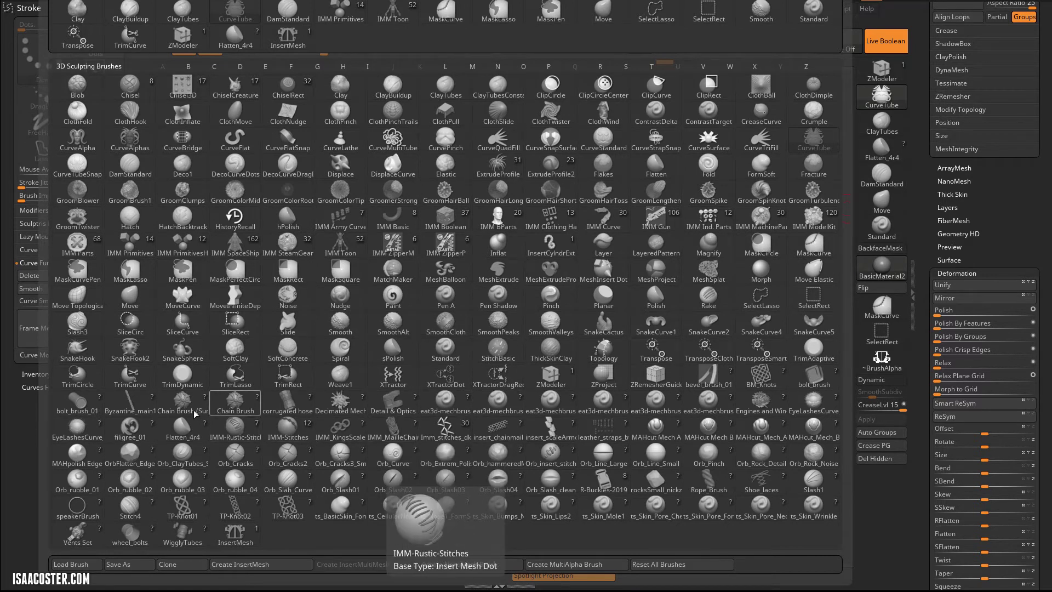
left_click(178, 403)
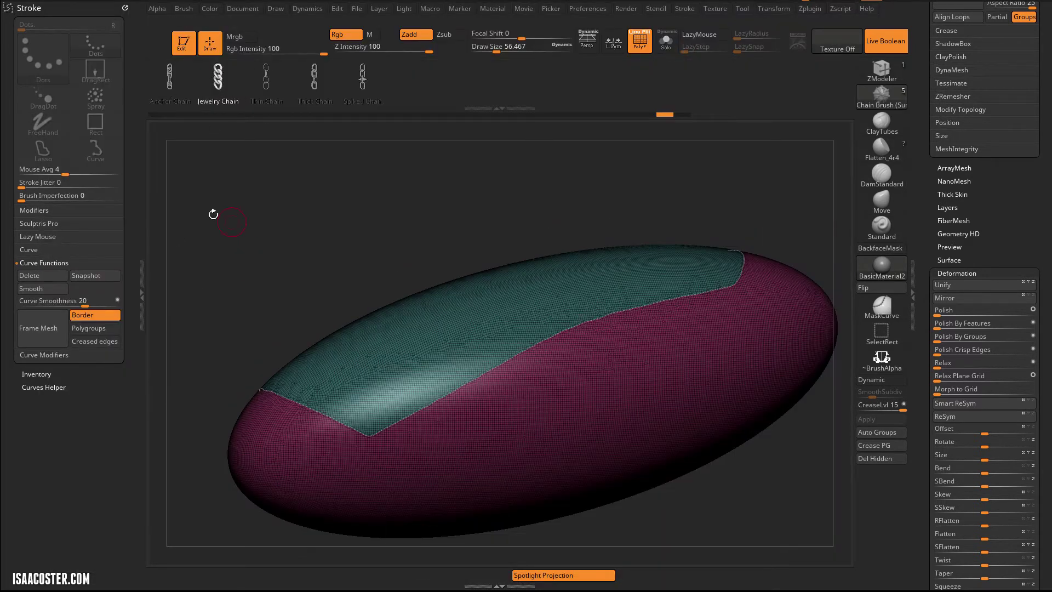
left_click(306, 410)
key("shift+f")
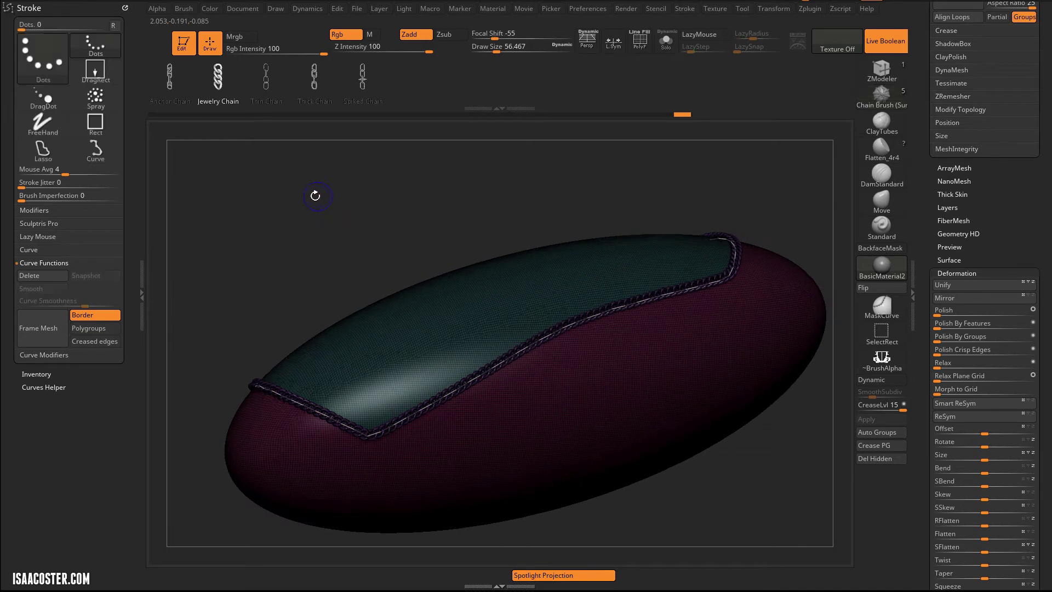
- Examine how the chain follows the framed border around the ellipsoid from several angles
mouse_move(315, 196)
left_mouse_down()
mouse_move(301, 188)
mouse_move(353, 188)
mouse_move(769, 280)
mouse_move(723, 232)
mouse_move(731, 263)
mouse_move(704, 265)
left_mouse_up()
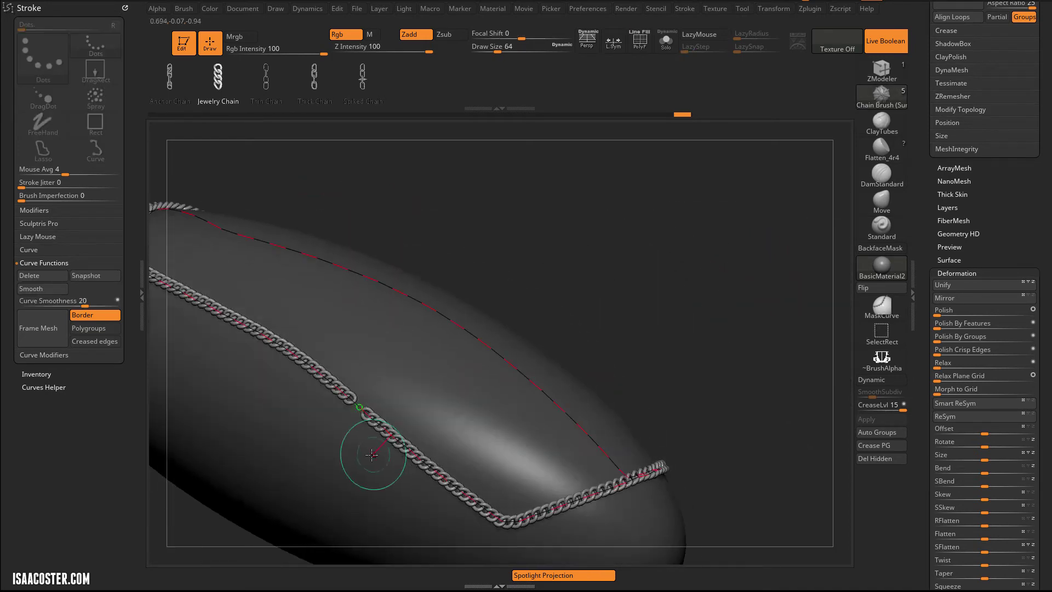
left_click_drag(630, 219, 404, 308)
left_click_drag(404, 212, 428, 219)
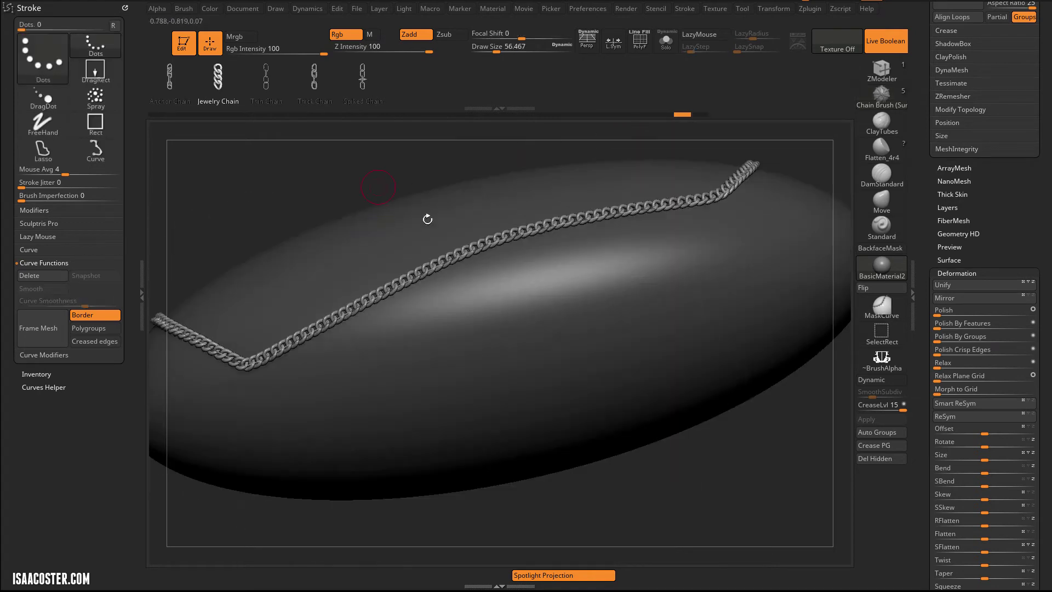
left_click_drag(675, 492, 620, 483, "alt")
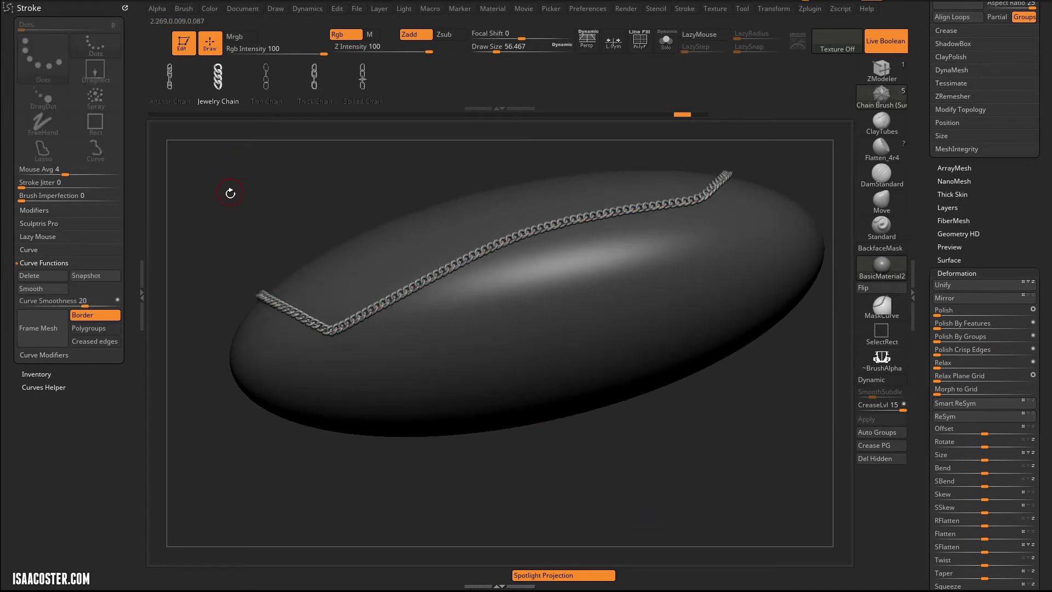
left_click_drag(230, 193, 302, 243)
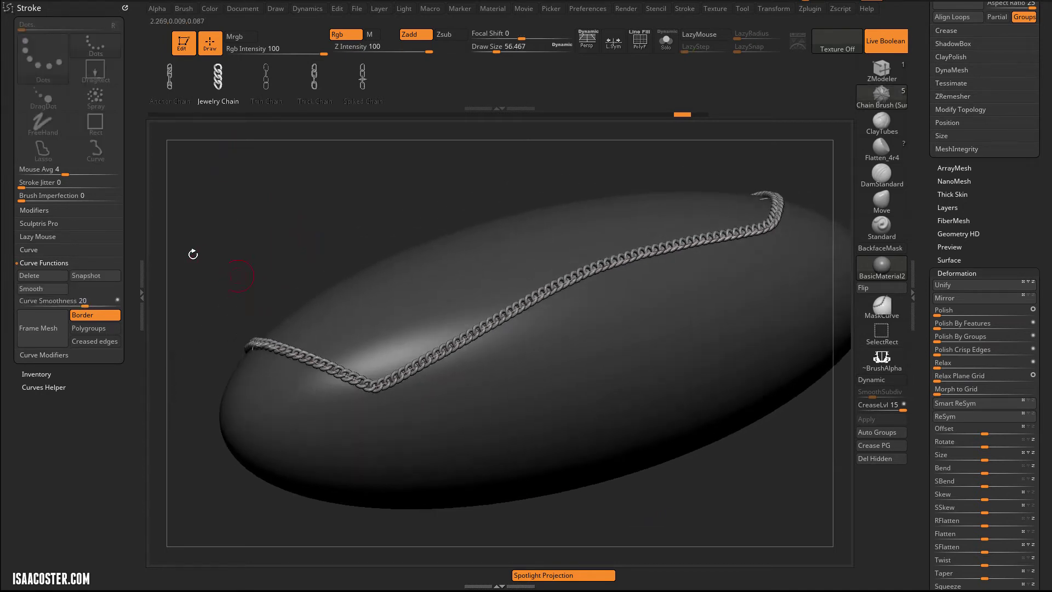
left_click_drag(193, 254, 227, 298)
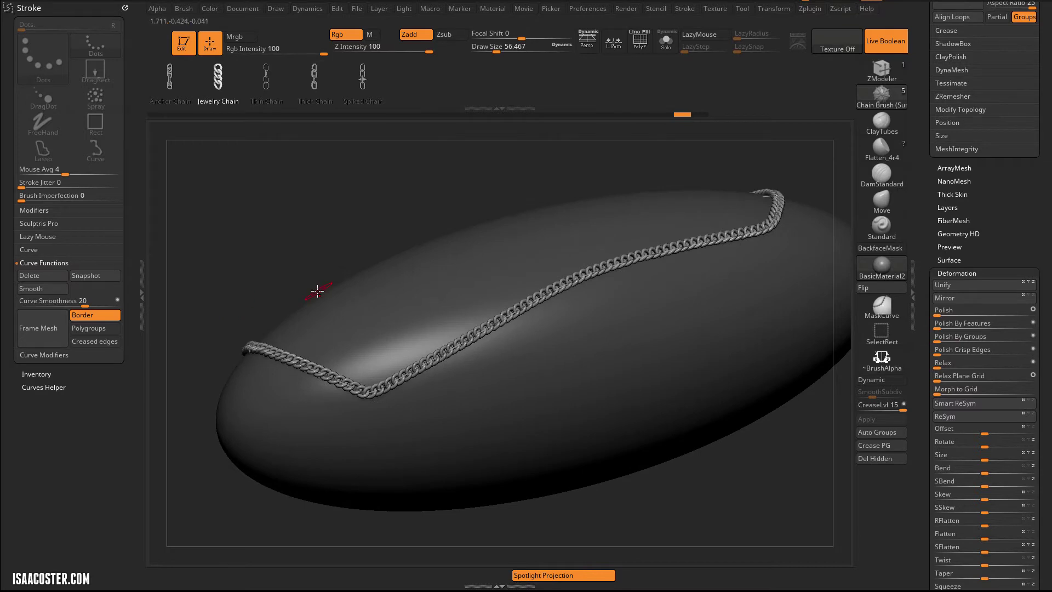
left_click_drag(317, 275, 293, 268)
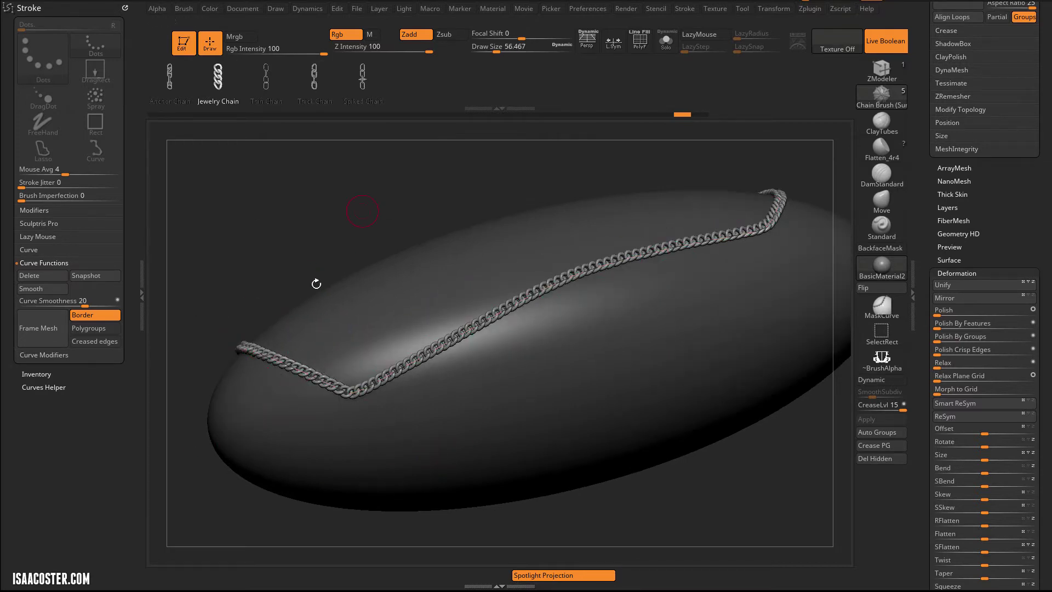
left_click_drag(300, 156, 265, 299)
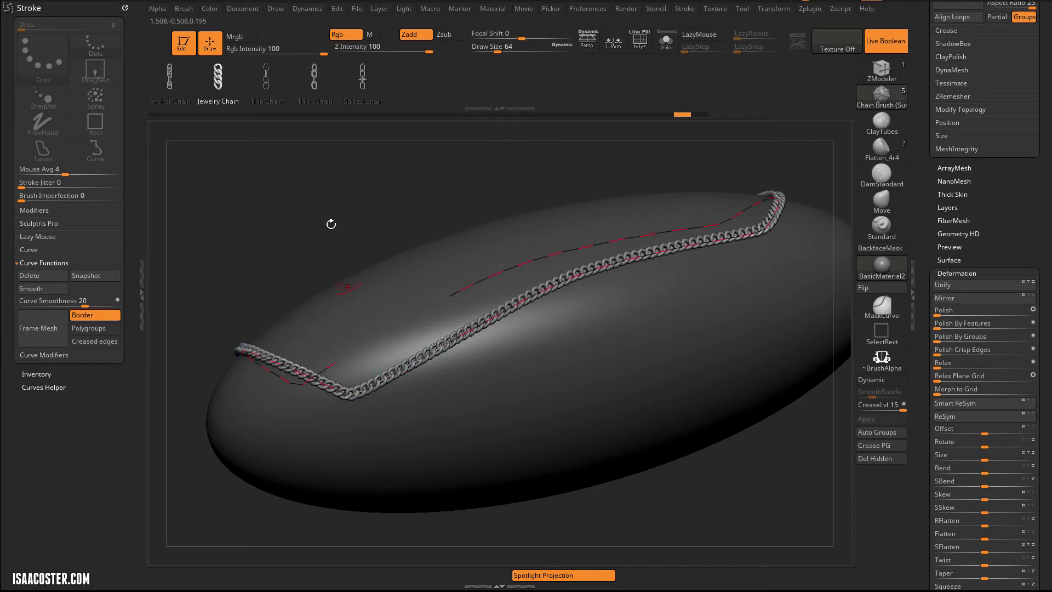
left_click_drag(423, 216, 351, 215)
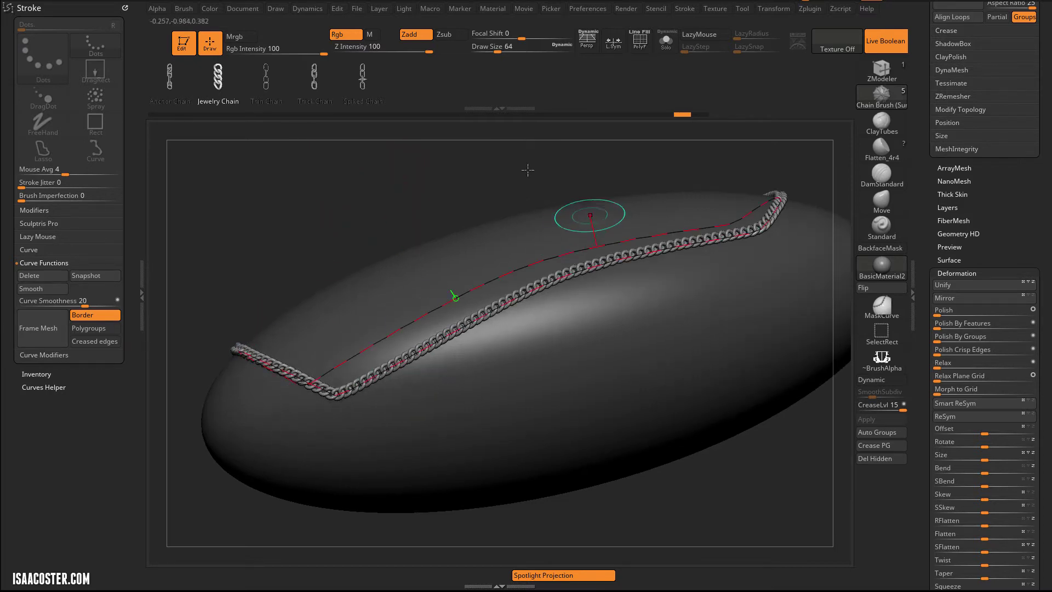
left_click_drag(437, 157, 419, 171)
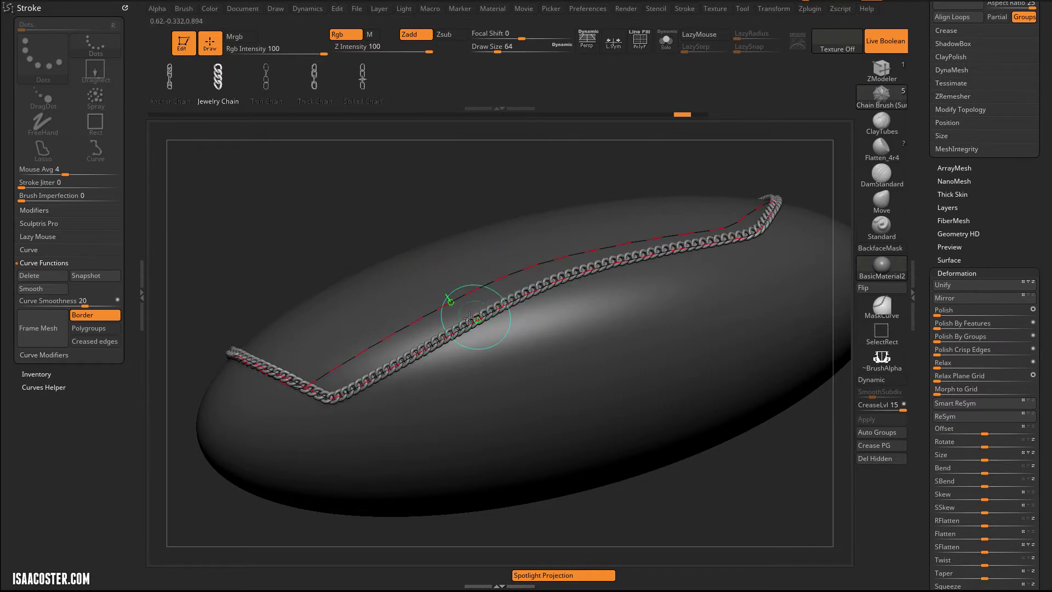
- Draw a freehand wavy chain lengthwise across the ellipsoid's surface below the border chain
left_click(437, 406)
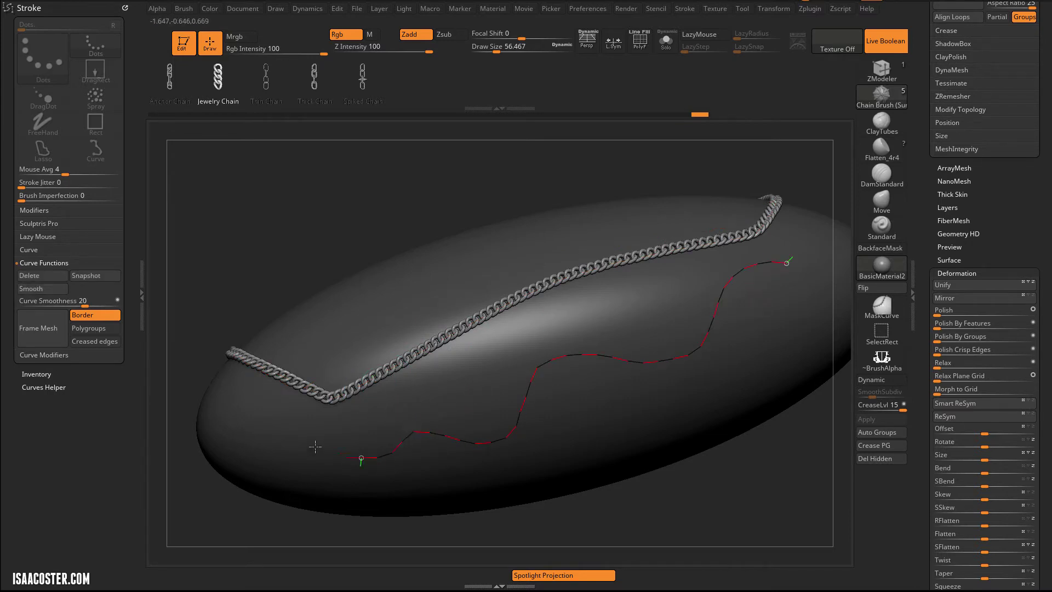
left_click(279, 425)
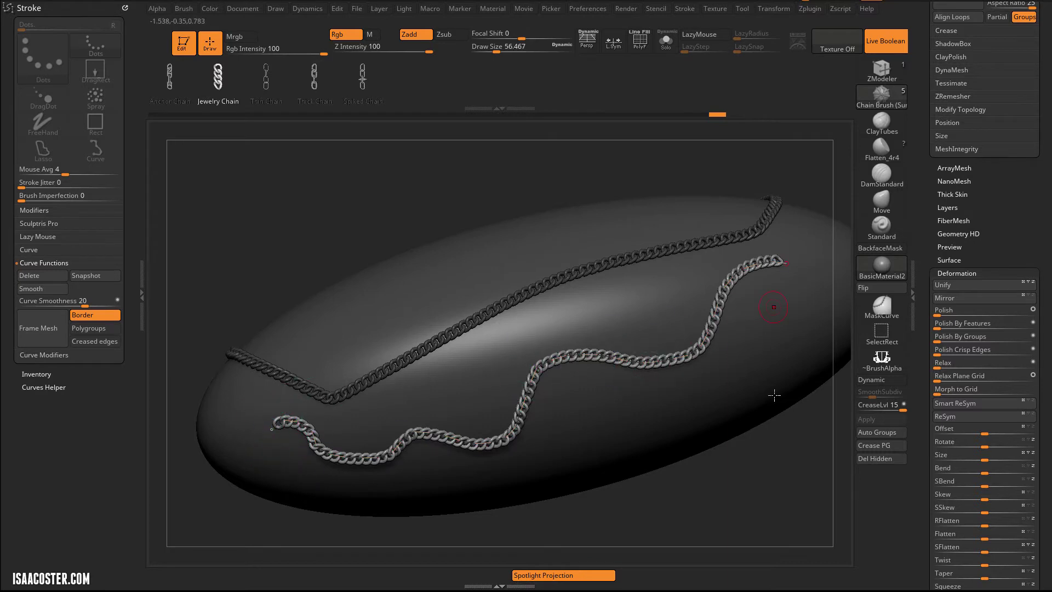
- Reposition both end points of the wavy chain, stretching one end closer to the ellipsoid's near tip
mouse_move(770, 442)
left_mouse_down()
mouse_move(722, 436)
mouse_move(701, 422)
left_mouse_up()
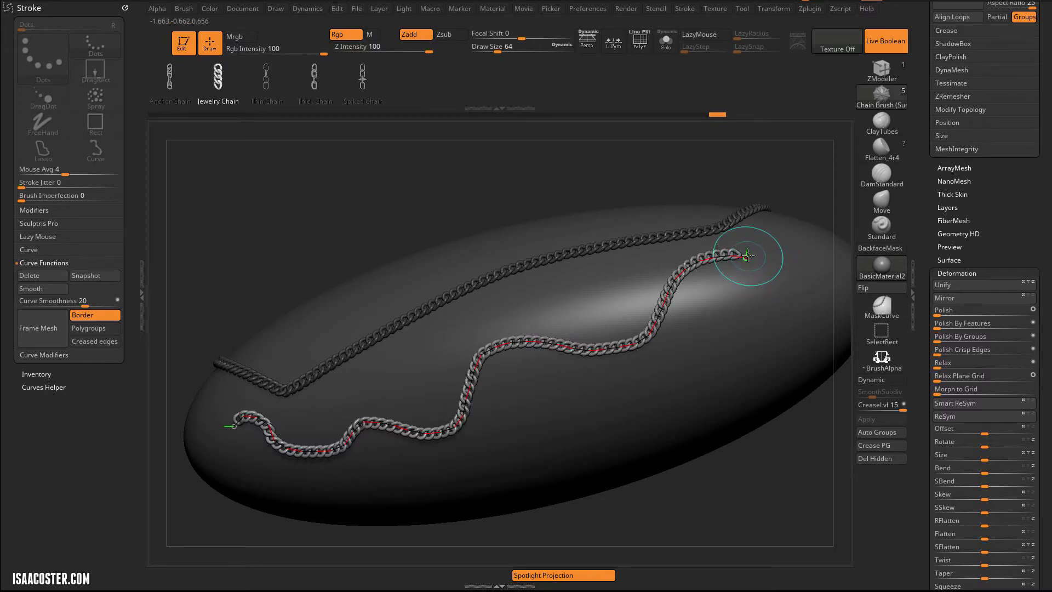
left_click_drag(747, 255, 750, 258)
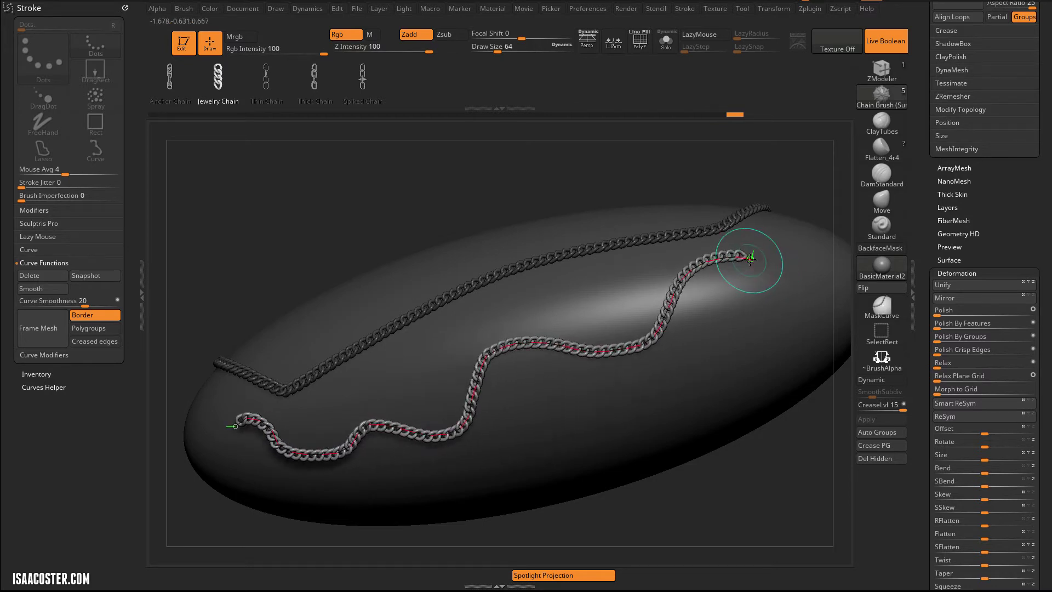
left_click_drag(226, 433, 198, 437)
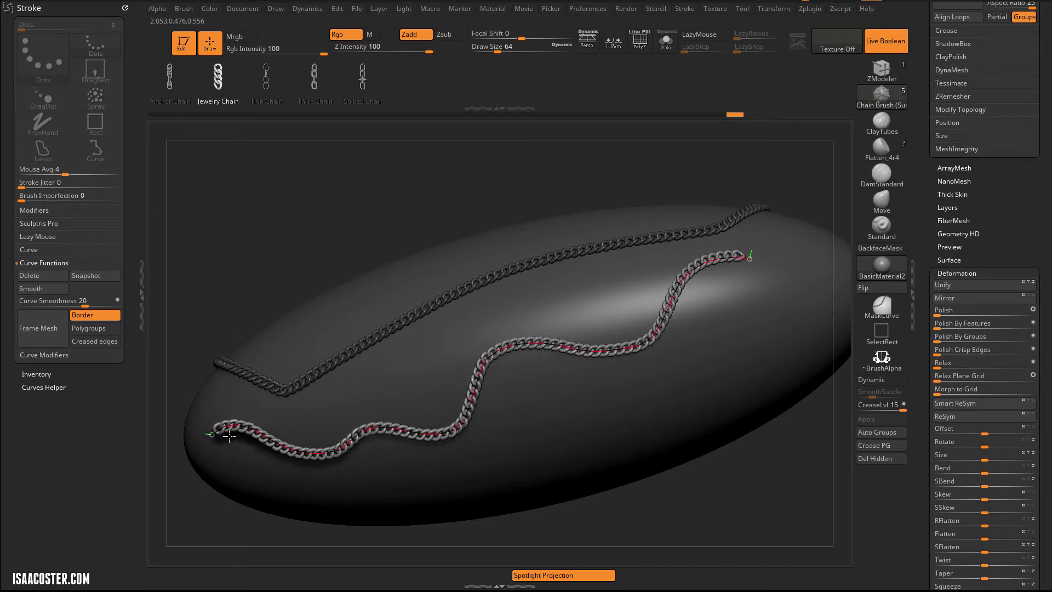
- Undo the wavy chain and the border chain, and bring the whole ellipsoid back into view
mouse_move(246, 250)
left_mouse_down()
mouse_move(265, 230)
mouse_move(265, 150)
left_mouse_up()
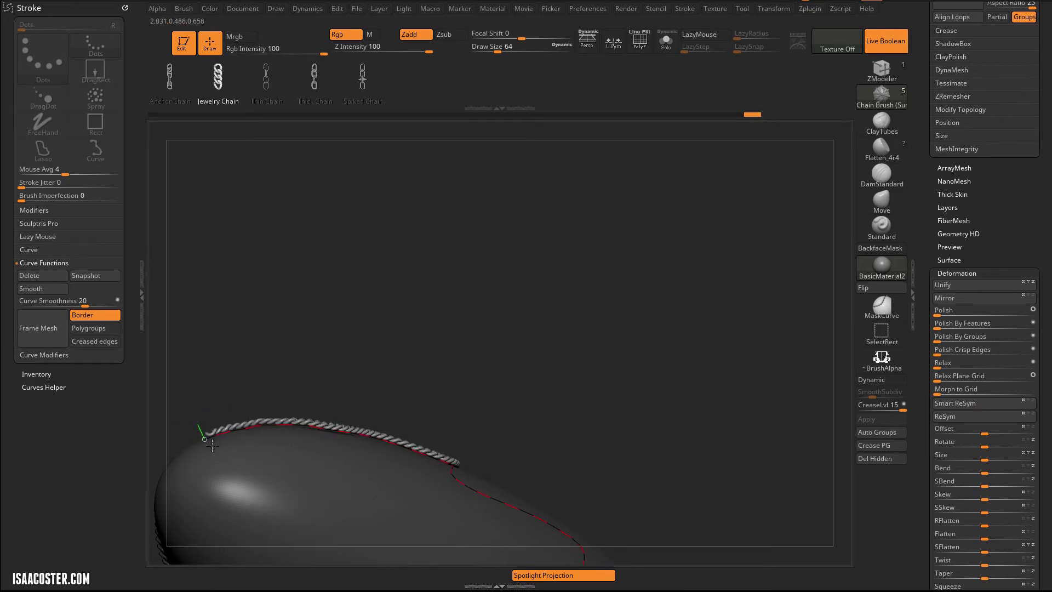
mouse_move(403, 296)
left_mouse_down()
mouse_move(494, 307)
mouse_move(504, 257)
mouse_move(469, 223)
mouse_move(429, 222)
mouse_move(523, 222)
mouse_move(493, 228)
left_mouse_up()
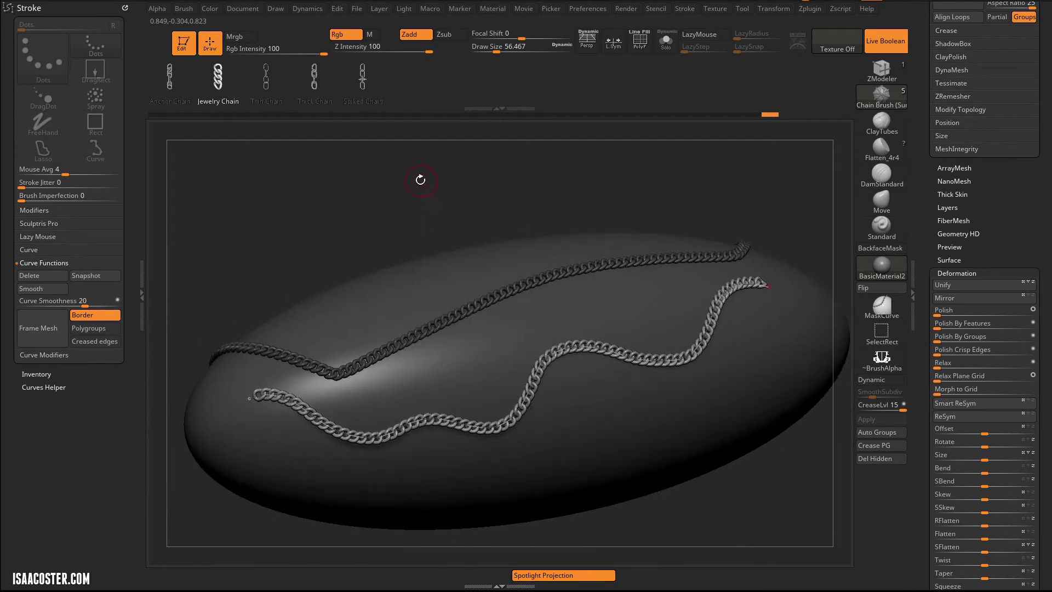
left_click_drag(420, 179, 366, 351)
key("ctrl+z")
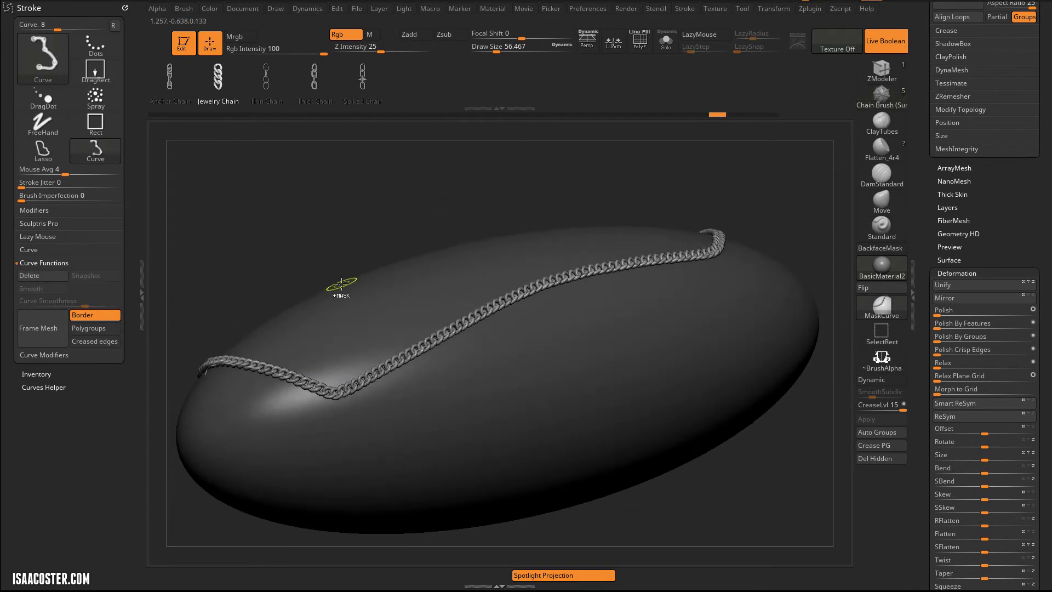
key("ctrl+z")
key("ctrl+z")
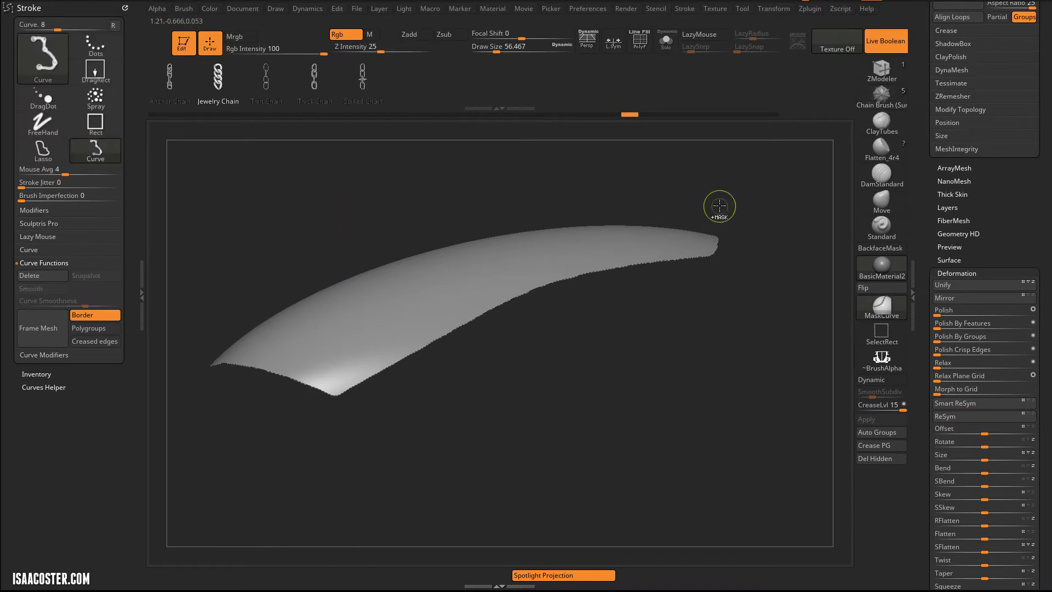
left_click(802, 148, "ctrl+shift")
- Choose the CurveTube brush and apply a tube at draw size 64 along the polygroup's framed border
key("b")
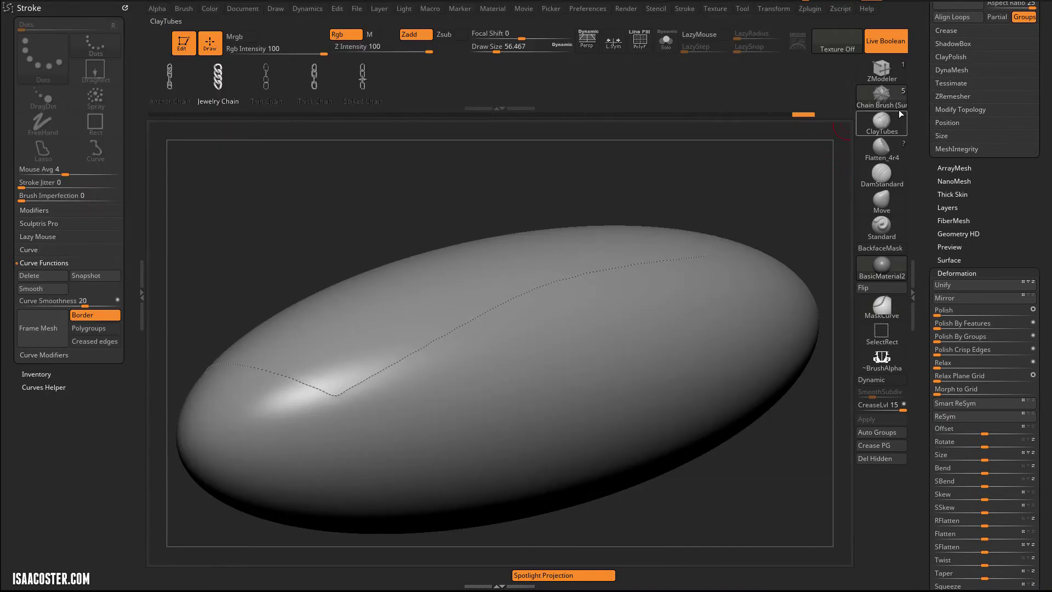
key("b")
left_click(813, 140)
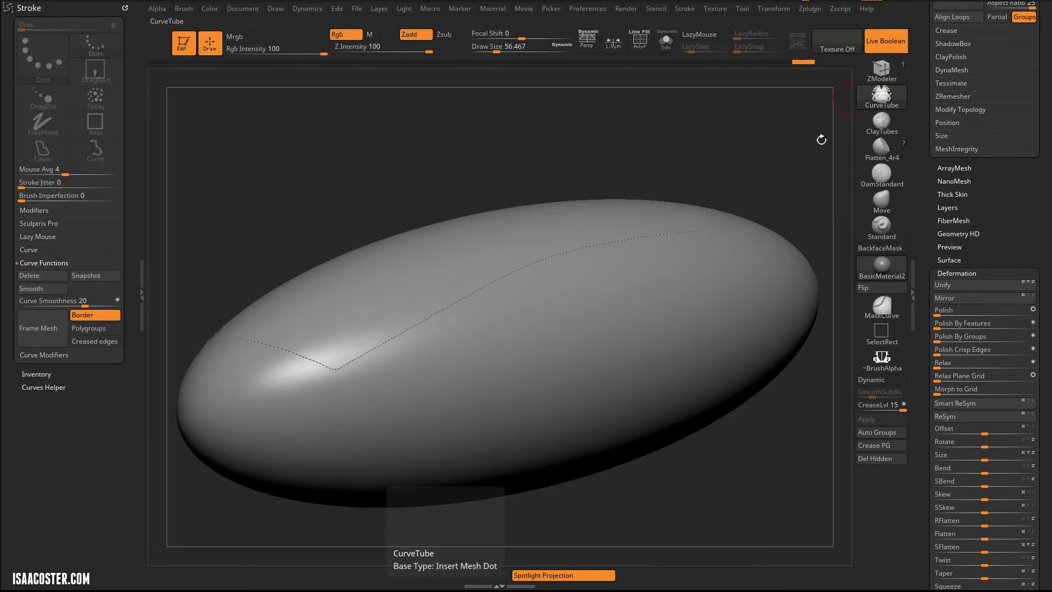
left_click_drag(211, 376, 707, 174)
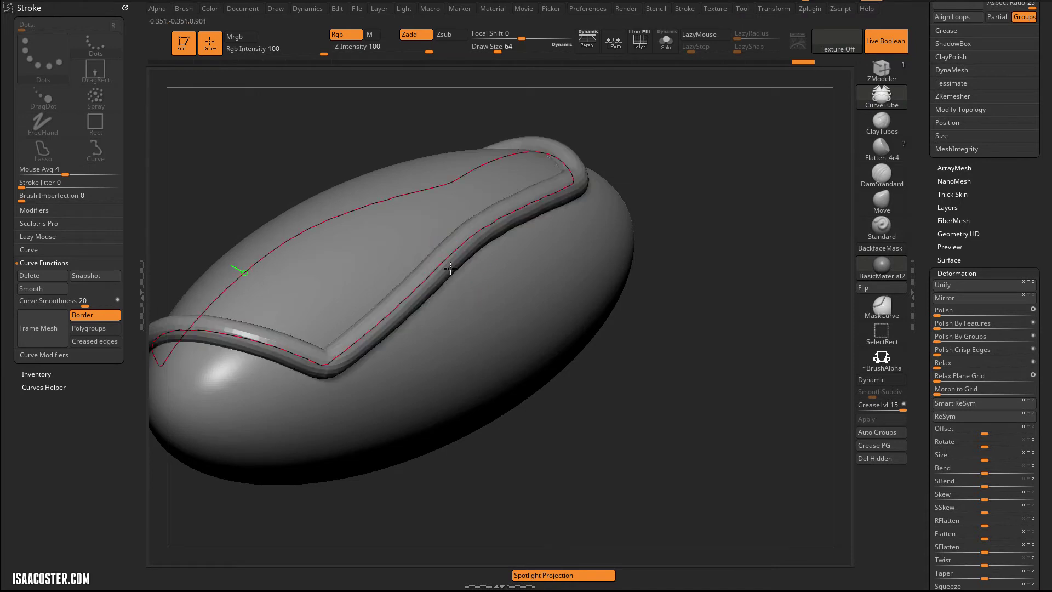
- Try a thinner border tube at draw size 41.42, and undo back to the bare ellipsoid
left_click_drag(653, 455, 588, 417)
key("shift")
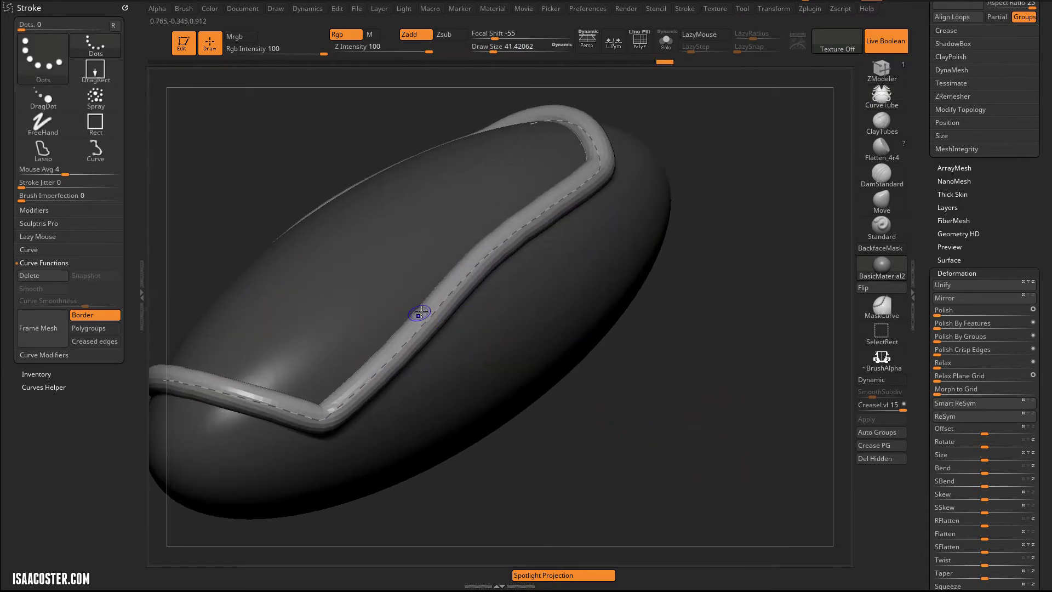
key("shift")
left_click_drag(629, 449, 655, 474, "ctrl")
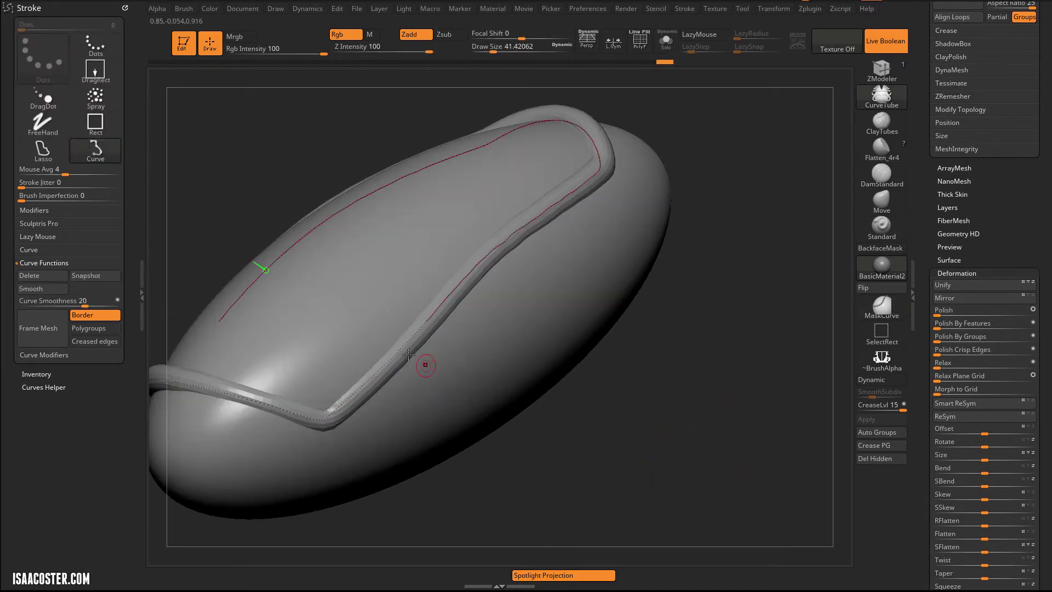
key("ctrl+z")
key("ctrl+z")
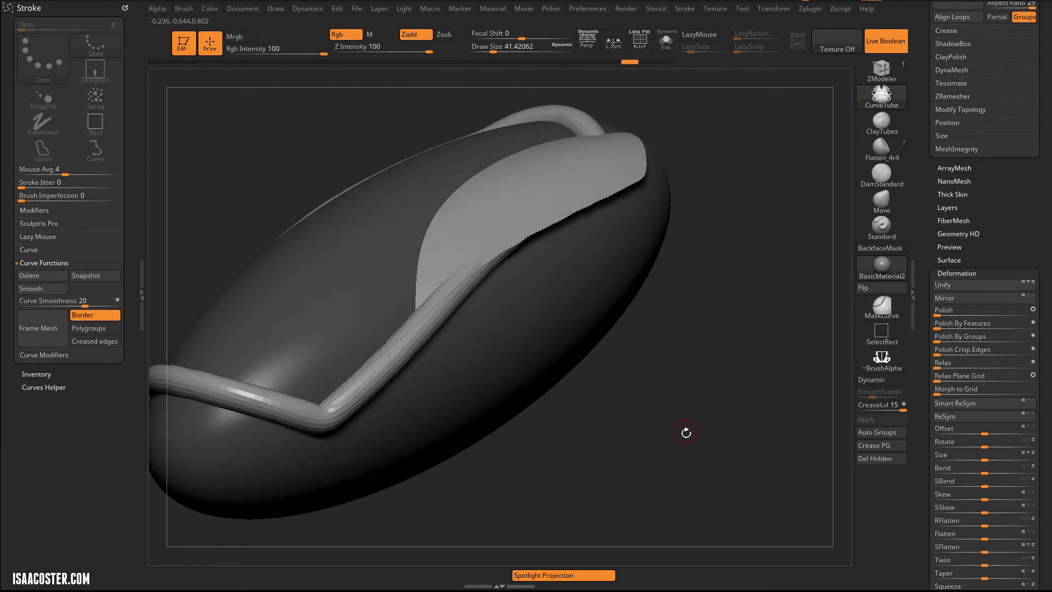
key("ctrl+z")
key("ctrl+z")
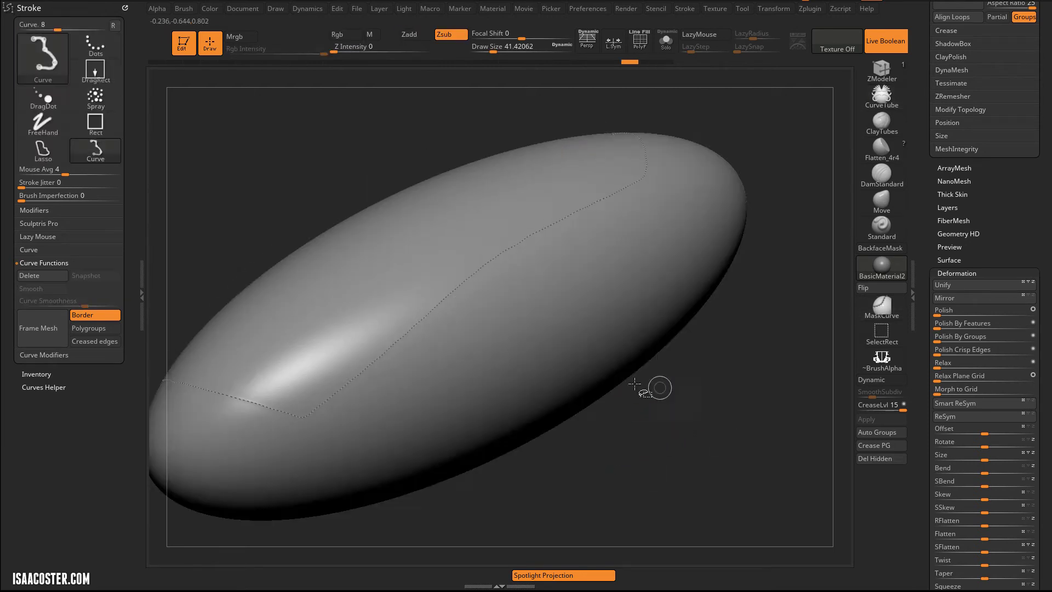
- Frame the upper polygroup's border with a curve again and apply a CurveTube along it at draw size 41.42
left_click(424, 310)
left_click(615, 368)
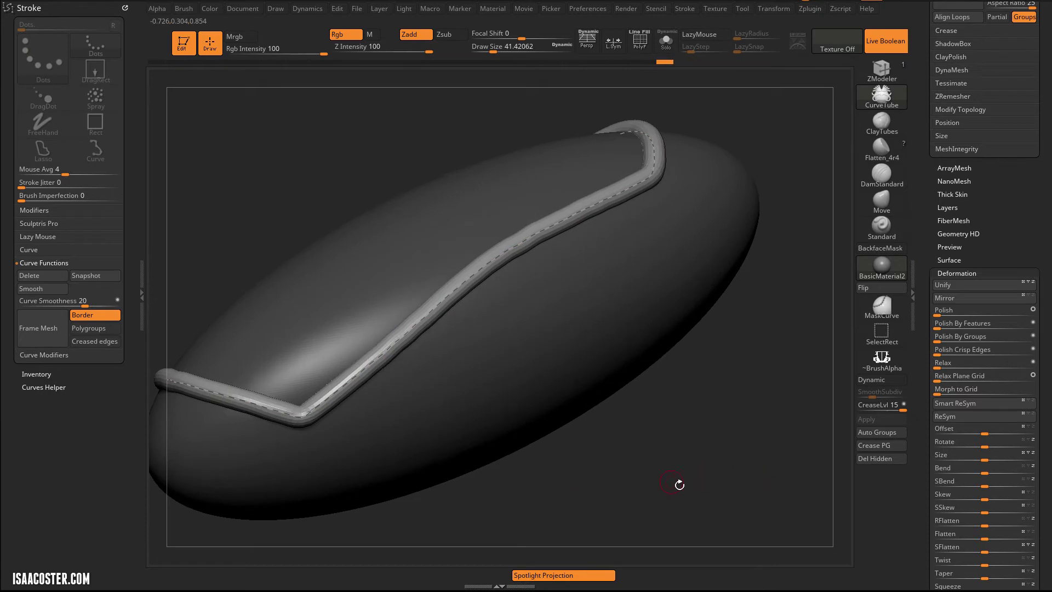
left_click_drag(679, 487, 722, 480)
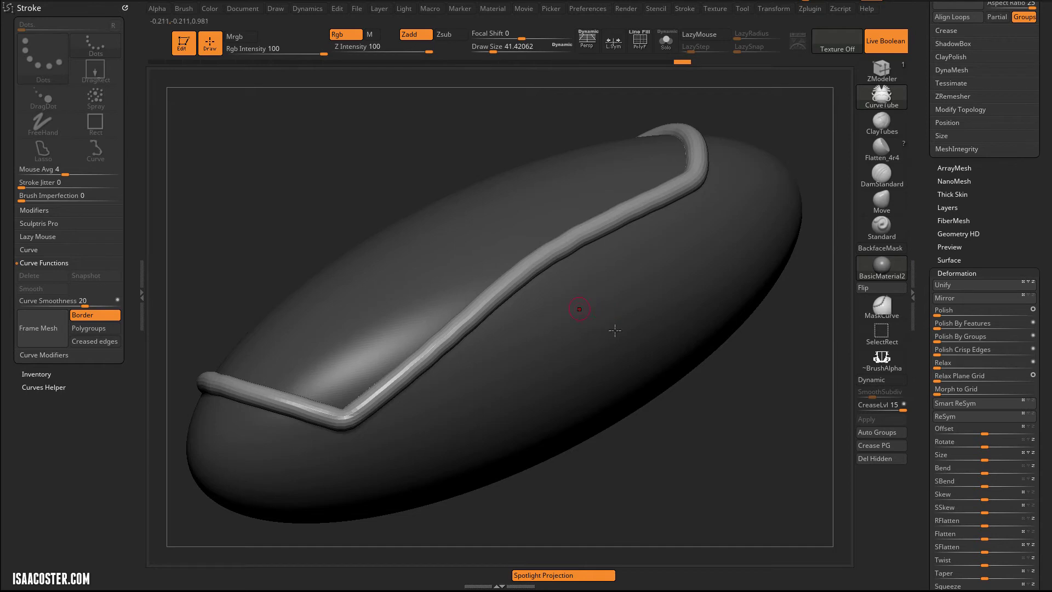
left_click_drag(733, 435, 723, 411)
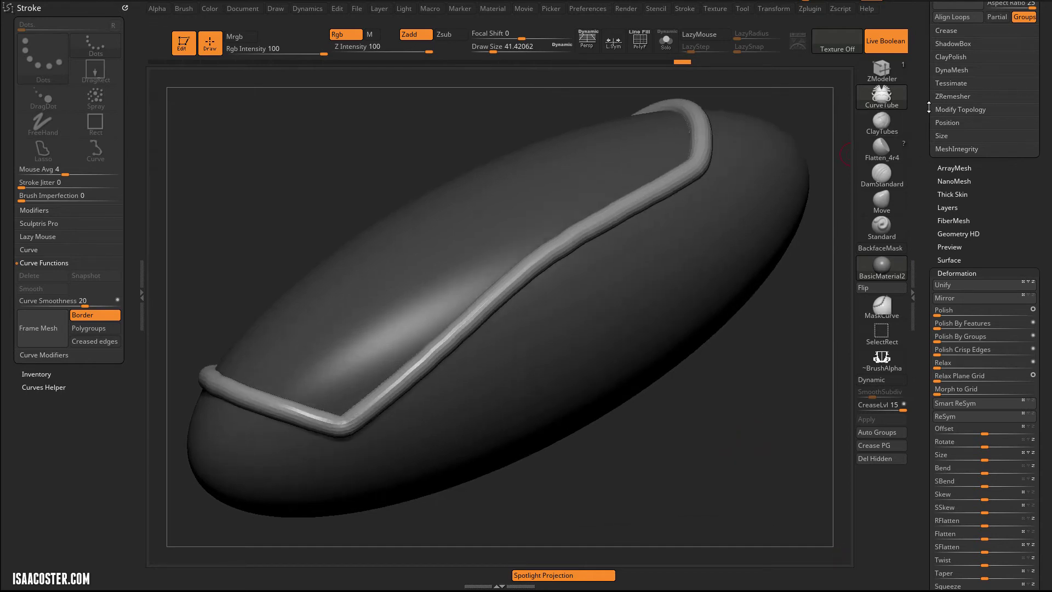
- Split the unmasked tube off the ellipsoid into its own subtool with Split Unmasked Points
left_click_drag(929, 107, 946, 290)
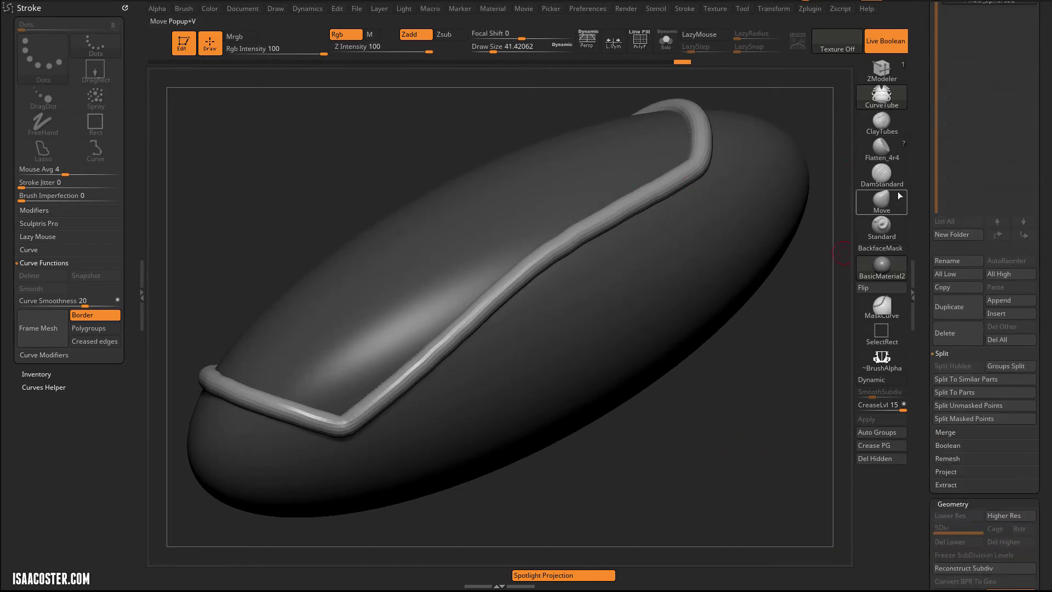
left_click_drag(918, 207, 936, 194)
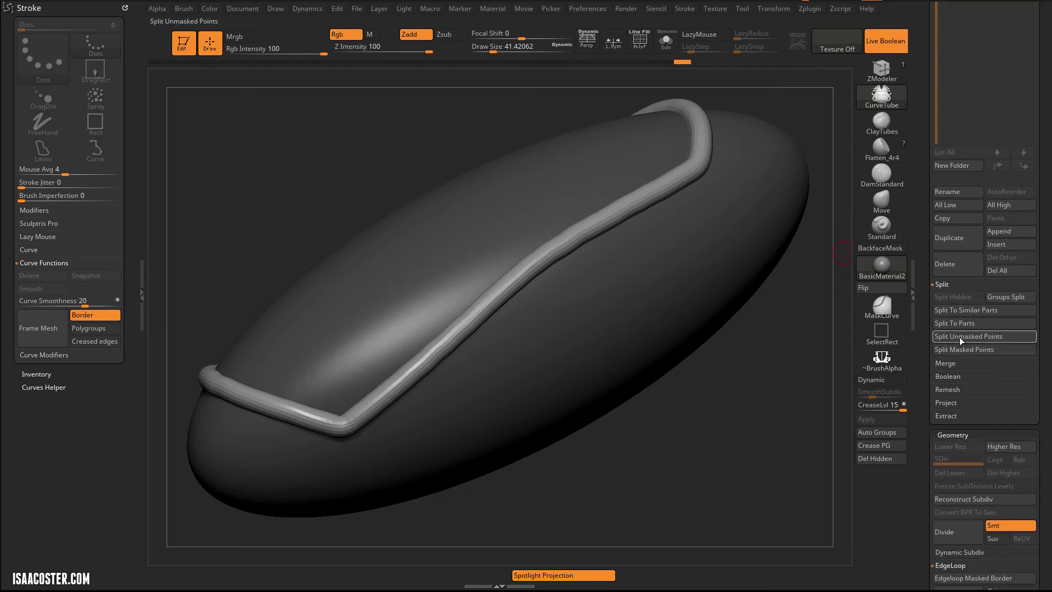
left_click(981, 337)
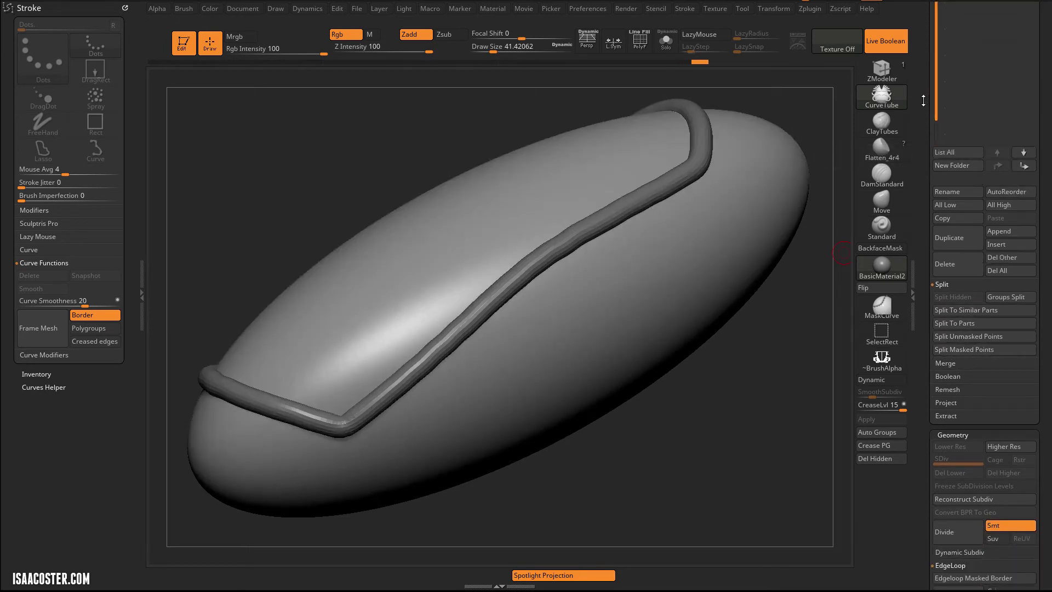
- Make the split-off tube the active subtool and turn on the PolyFrame display
left_click_drag(923, 100, 924, 336)
key("shift+f")
left_click_drag(749, 386, 752, 447)
scroll(941, 177, "down", 6)
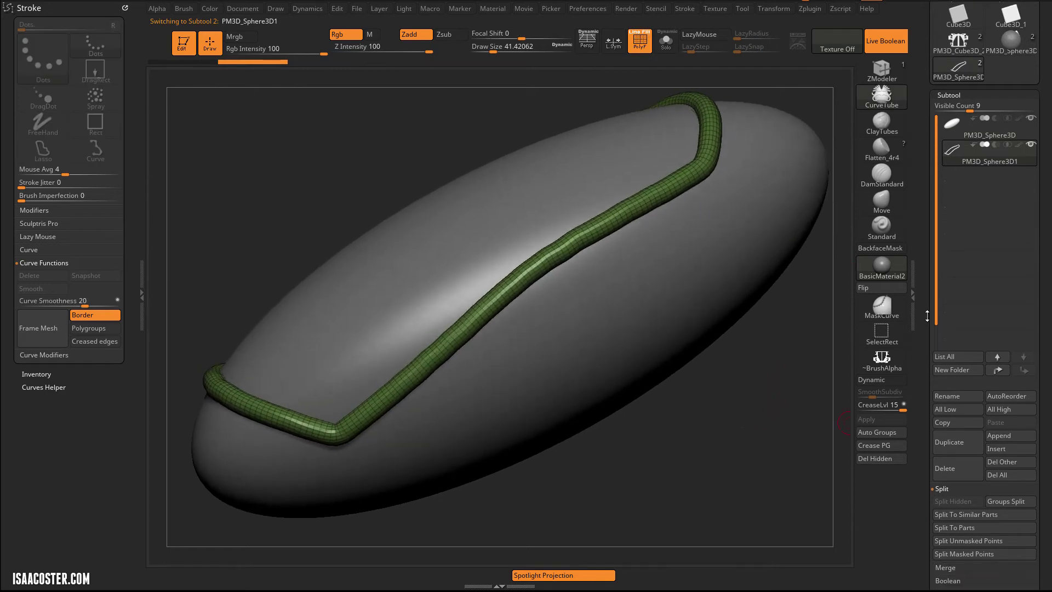
- Smooth the whole tube with the Polish By Features deformation
scroll(931, 417, "down", 4)
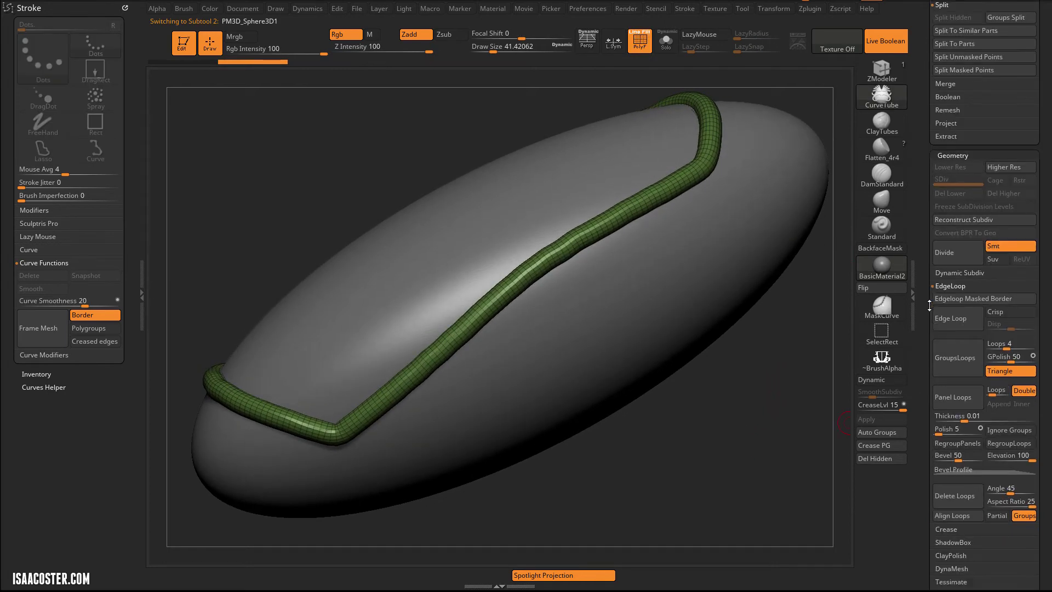
scroll(933, 498, "down", 2)
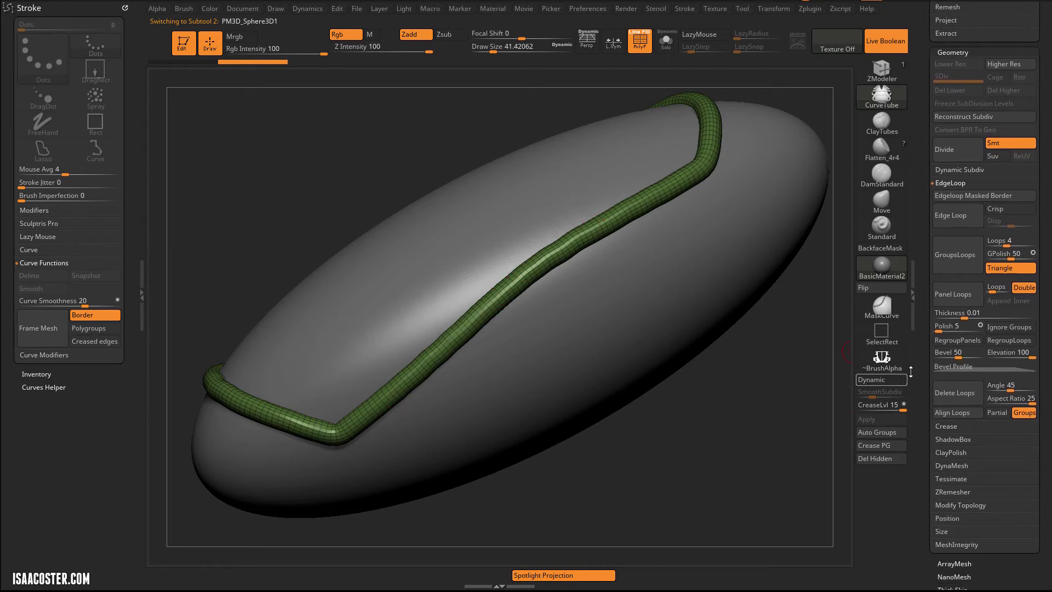
scroll(937, 394, "down", 5)
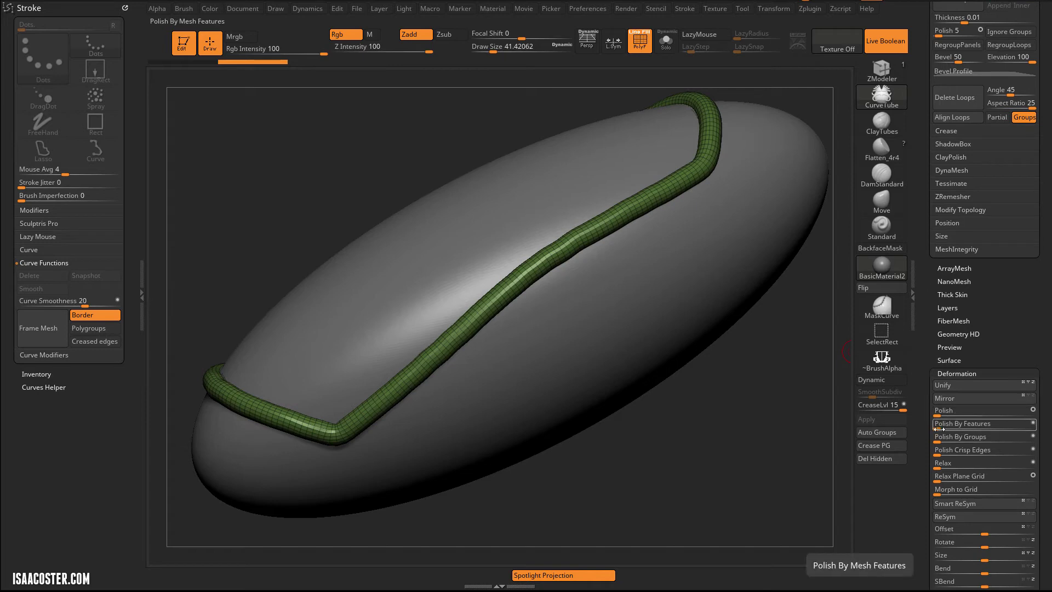
left_click_drag(951, 424, 964, 425)
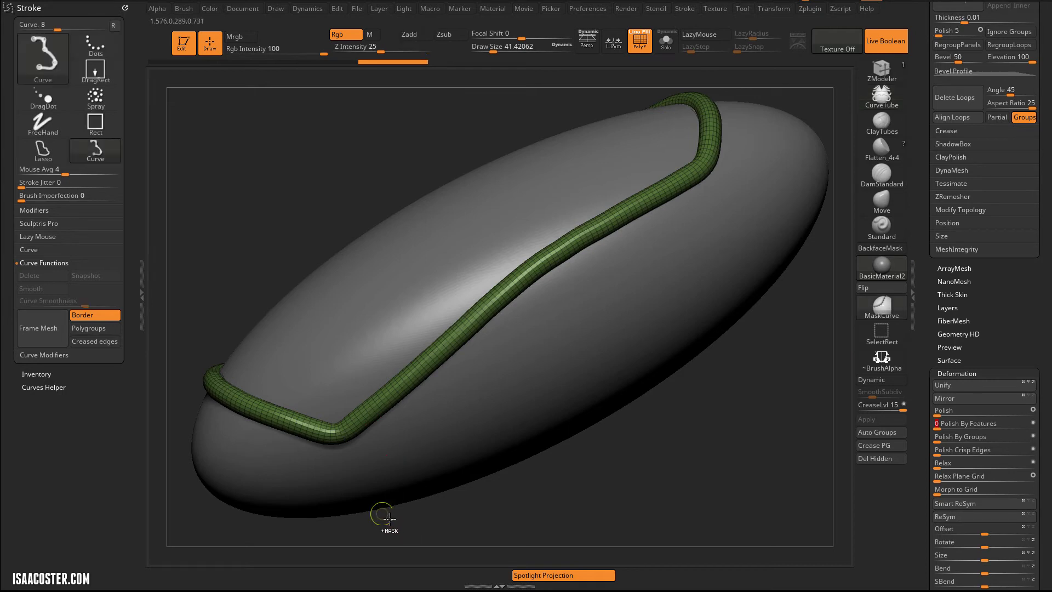
- Switch the masking brush to MaskLasso and mask the tube around its sharp front corner
mouse_move(385, 522)
left_mouse_down("ctrl")
mouse_move(337, 414)
mouse_move(379, 519)
left_mouse_up("ctrl")
left_click(868, 310)
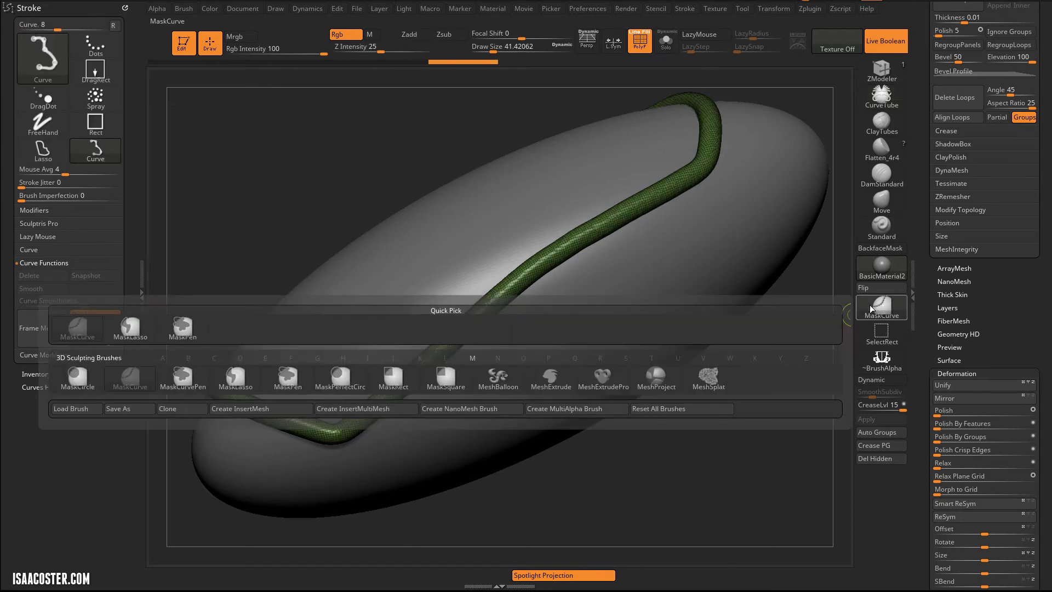
left_click(222, 376)
mouse_move(390, 532)
left_mouse_down("ctrl")
mouse_move(378, 400)
mouse_move(418, 481)
left_mouse_up("ctrl")
key("ctrl+z")
mouse_move(388, 521)
left_mouse_down("ctrl")
mouse_move(325, 381)
mouse_move(356, 487)
left_mouse_up("ctrl")
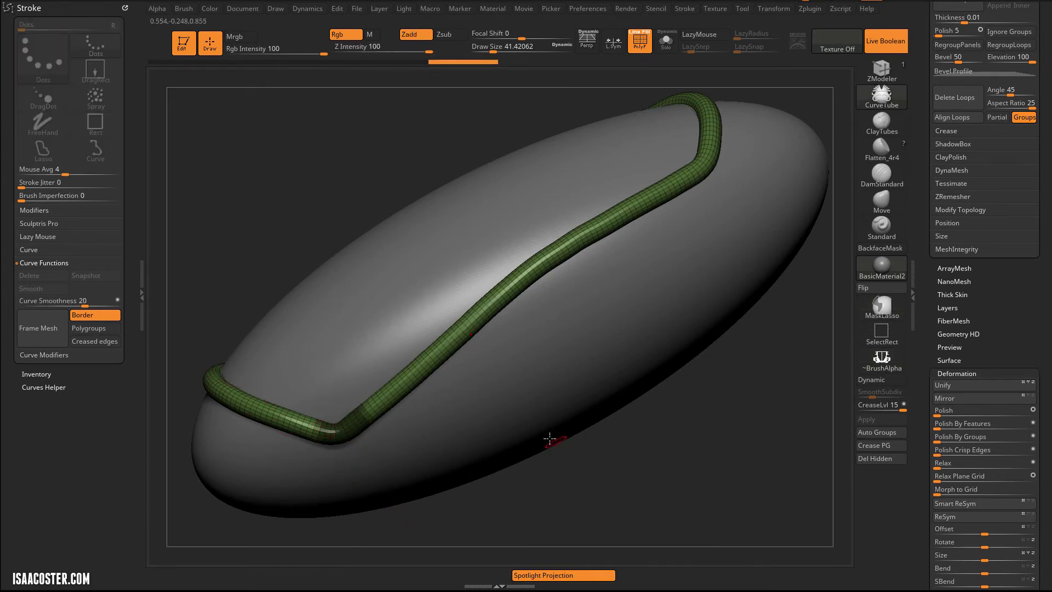
- Smooth the partly masked tube with the Polish deformation, and clear the mask
left_click_drag(760, 473, 727, 481, "alt")
left_click_drag(927, 422, 928, 367)
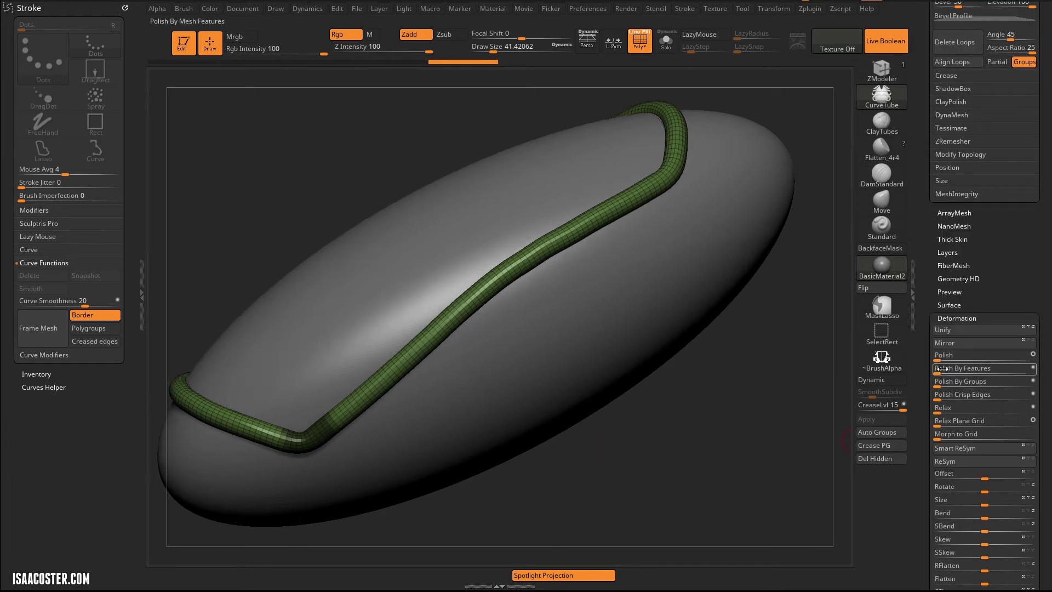
left_click(939, 359)
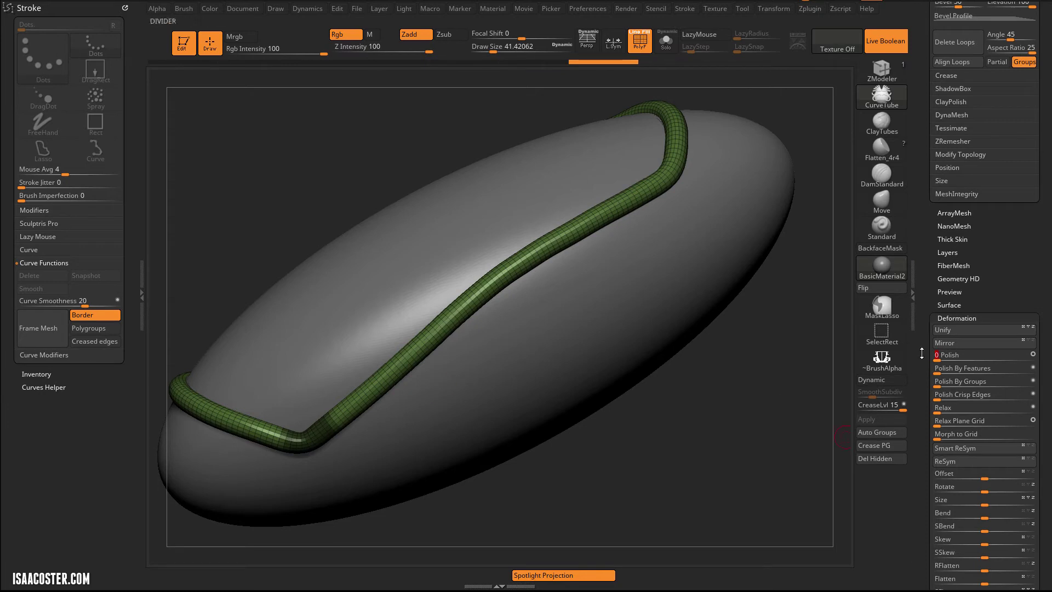
left_click_drag(769, 454, 764, 467)
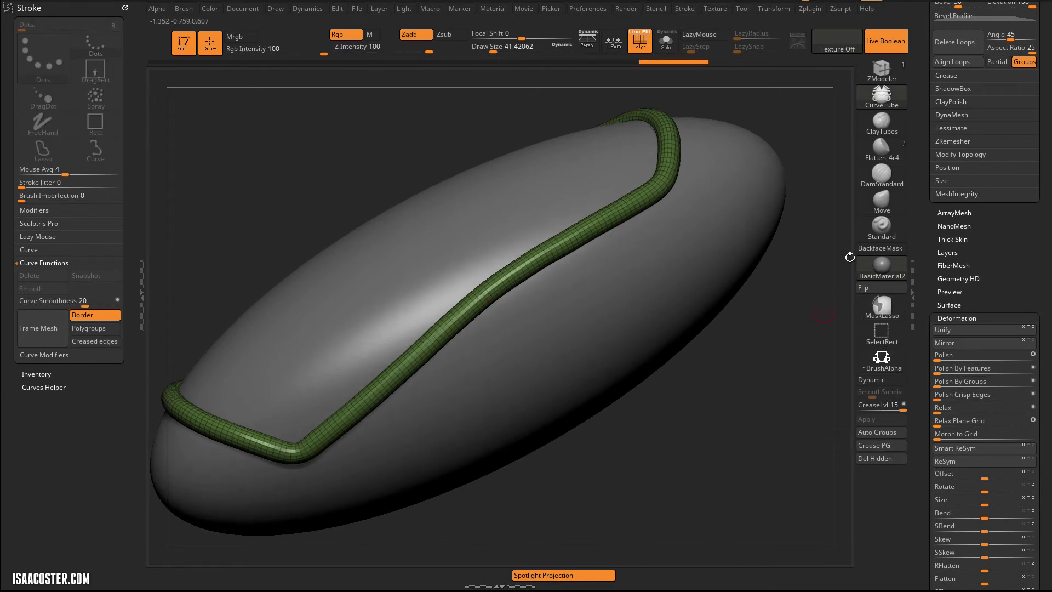
- Set ZRemesher to Half the polygon count and remesh the tube
scroll(967, 219, "up", 3)
left_click(978, 214)
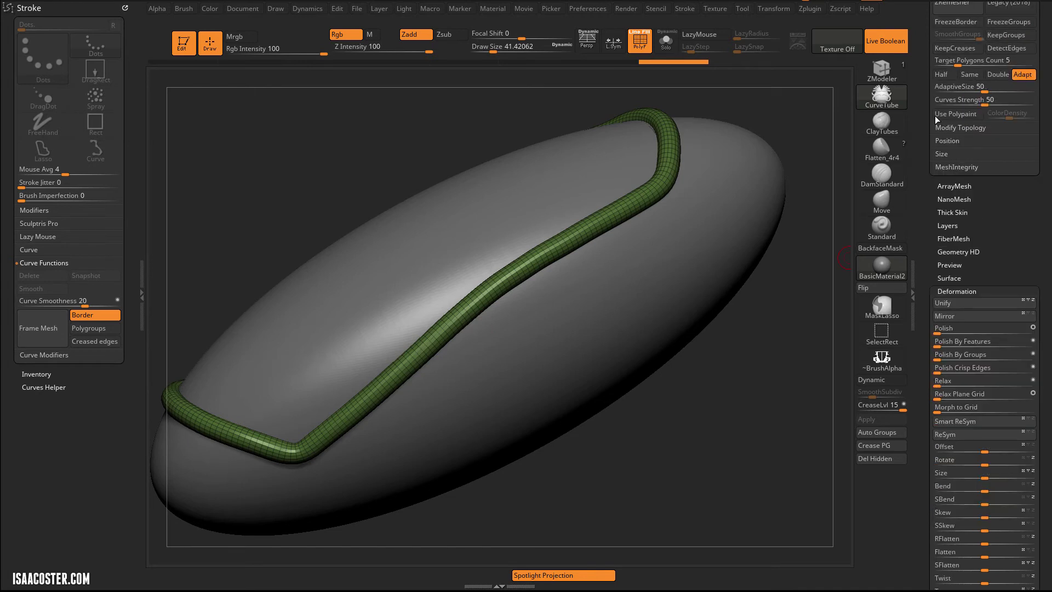
scroll(1020, 232, "up", 5)
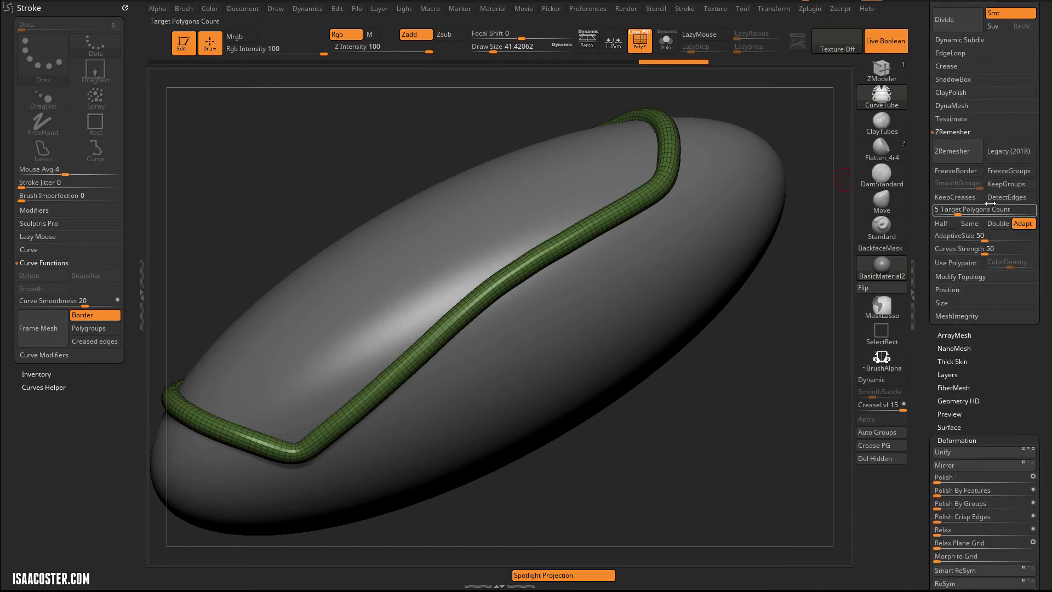
left_click(941, 223)
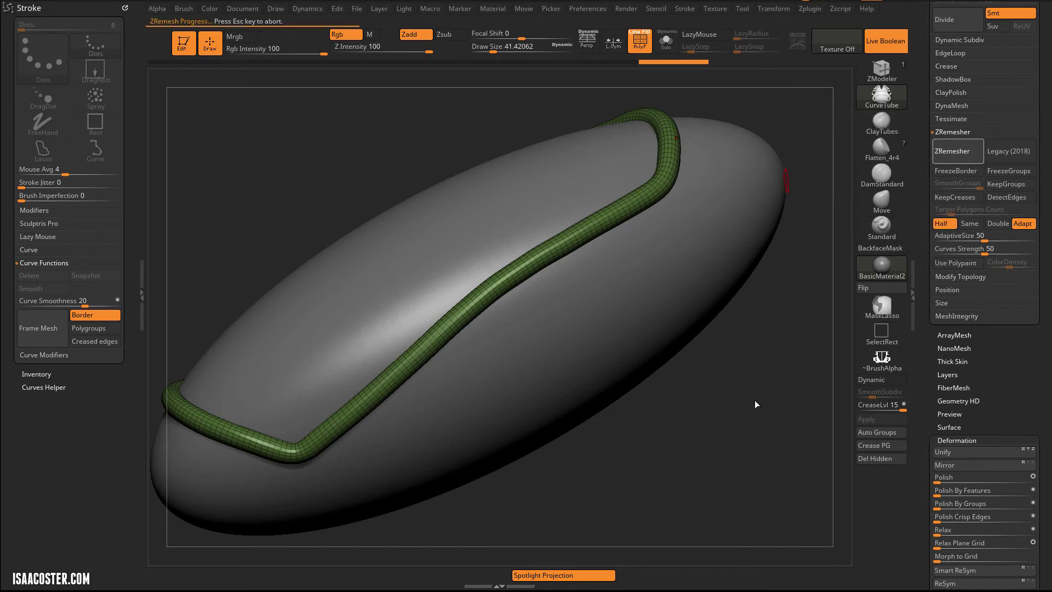
left_click(958, 147)
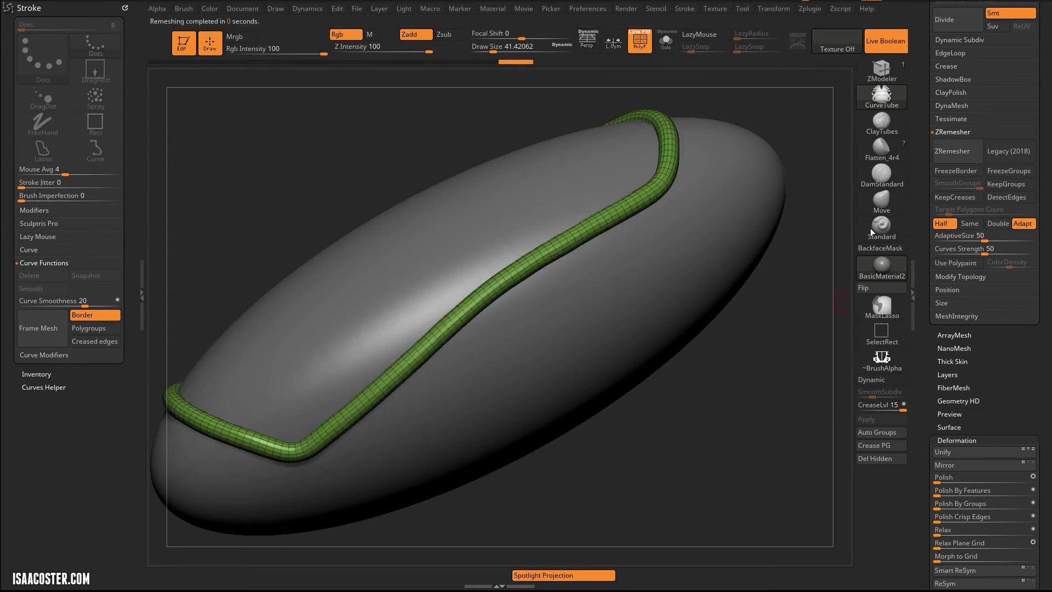
- Run ZRemesher on the tube two more times with the Half setting
left_click(962, 153)
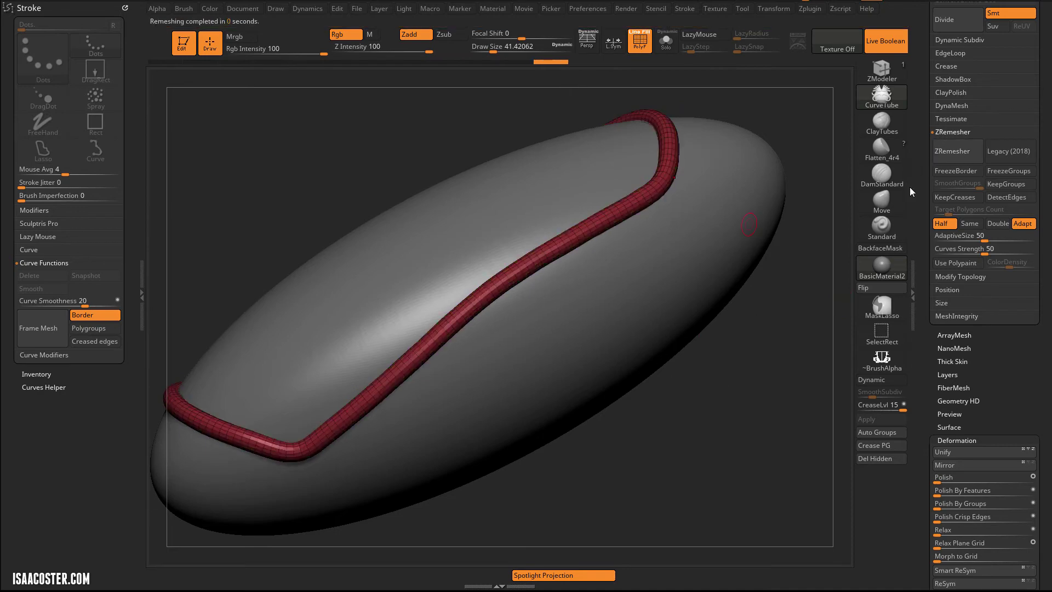
left_click_drag(917, 112, 939, 227)
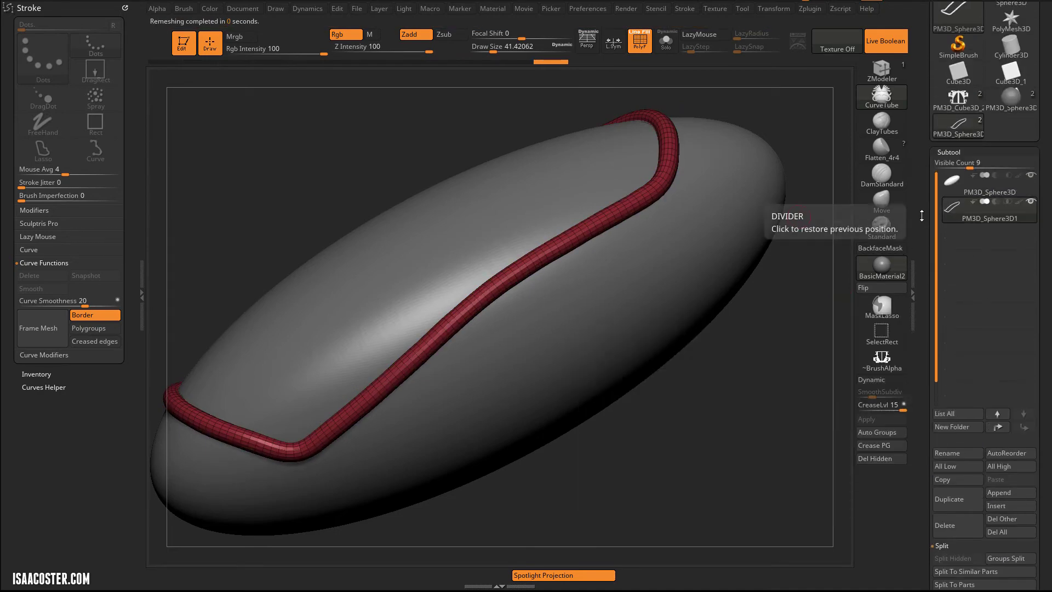
left_click_drag(922, 219, 924, 90)
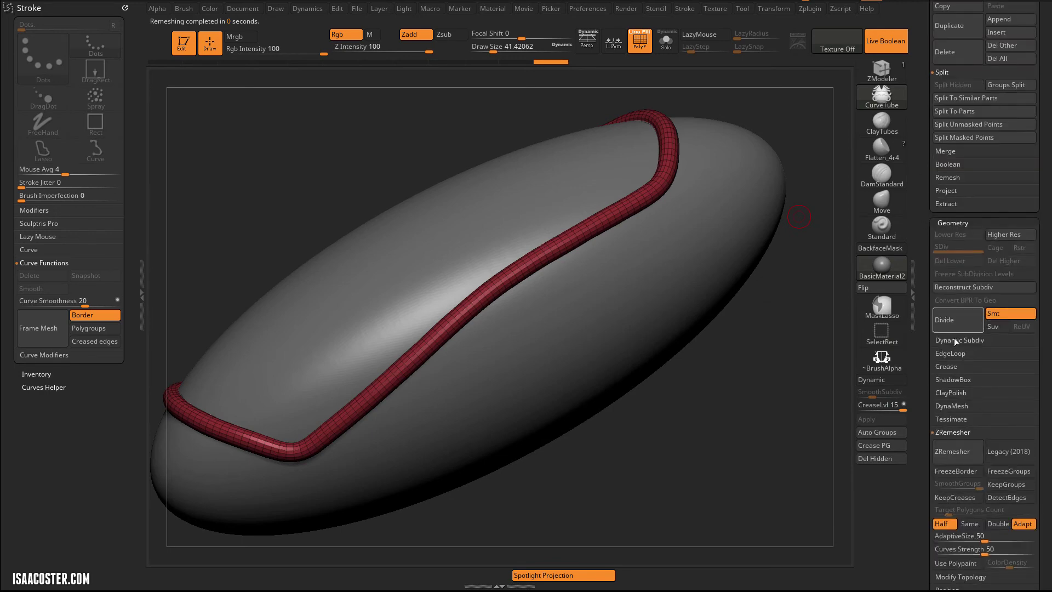
left_click(961, 459)
scroll(919, 192, "up", 8)
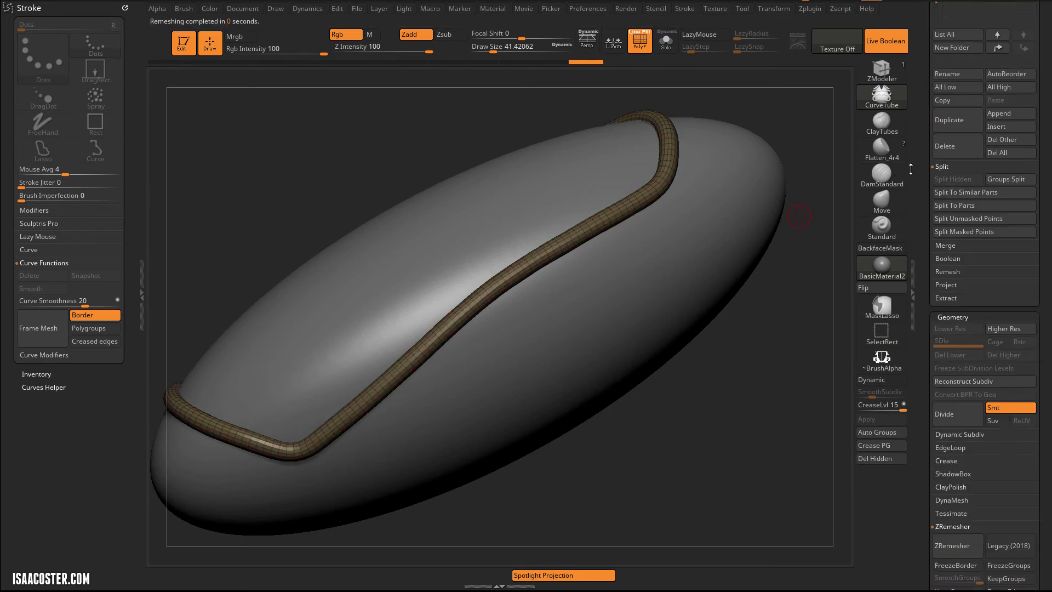
- Switch to the ZModeler brush and isolate the remeshed tube with Solo
mouse_move(949, 140)
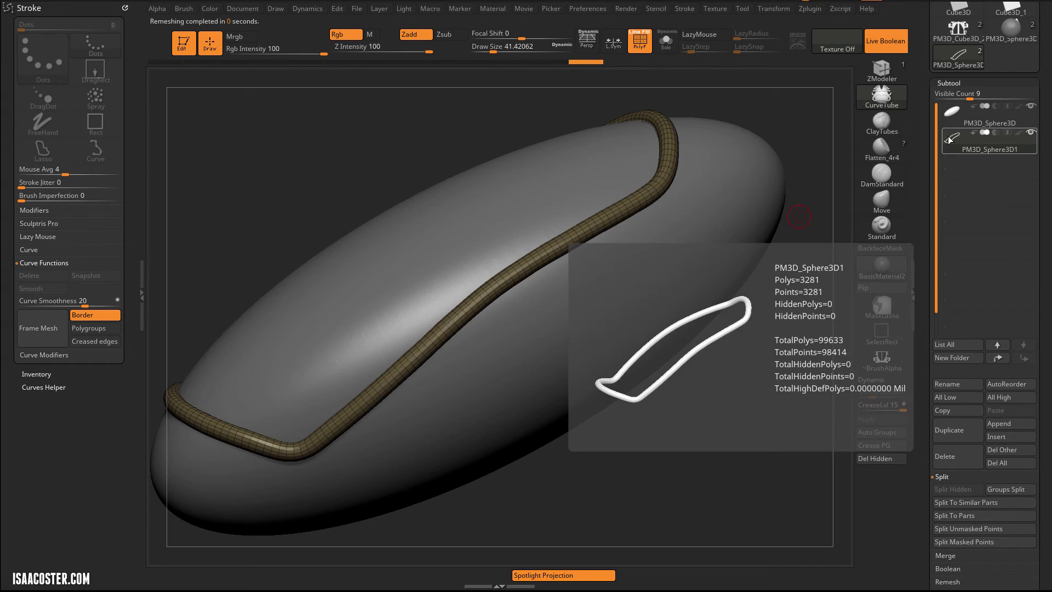
mouse_move(668, 484)
right_mouse_down()
mouse_move(684, 459)
mouse_move(704, 515)
mouse_move(725, 475)
right_mouse_up()
key("b")
key("z")
key("m")
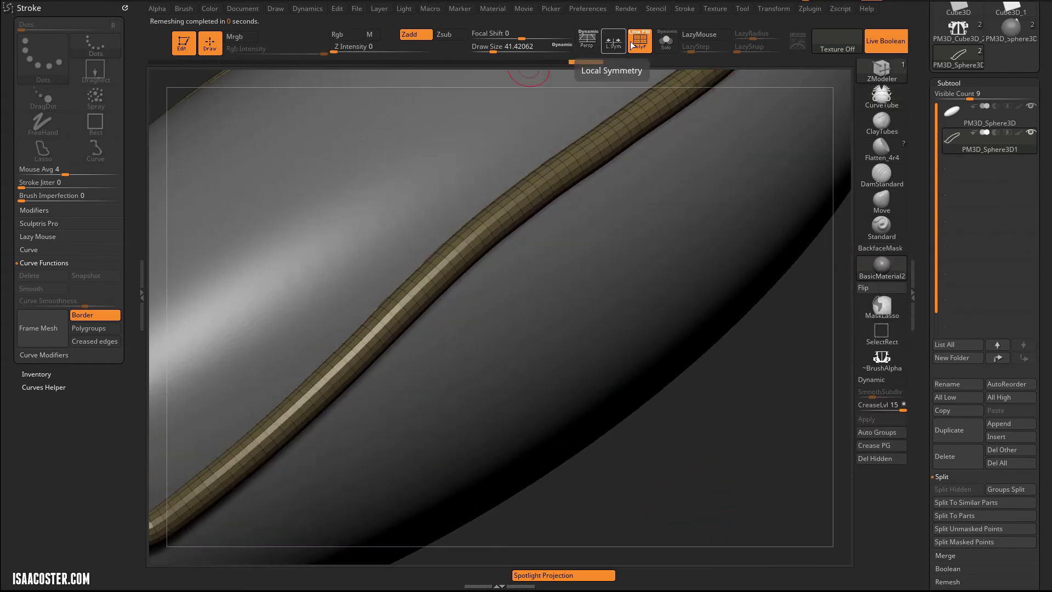
left_click(665, 44)
- Reduce the Draw Size to about 2.6 and delete neighbouring lengthwise edge loops along the tube to form wide flat strips
key("s")
left_click_drag(610, 361, 602, 361)
right_click_drag(590, 333, 592, 359, "ctrl")
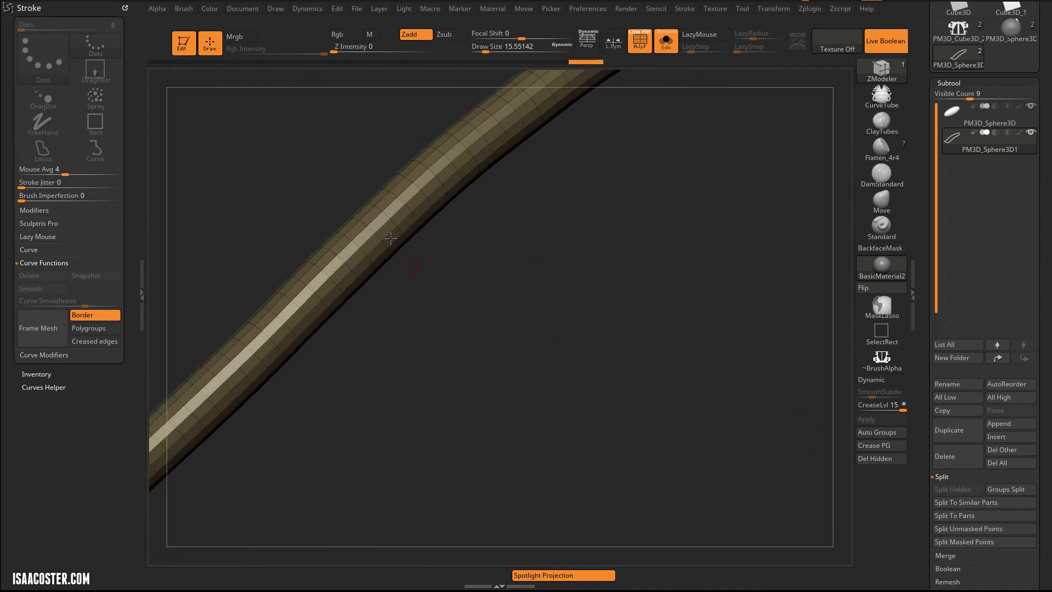
key("s")
left_click_drag(378, 230, 366, 230)
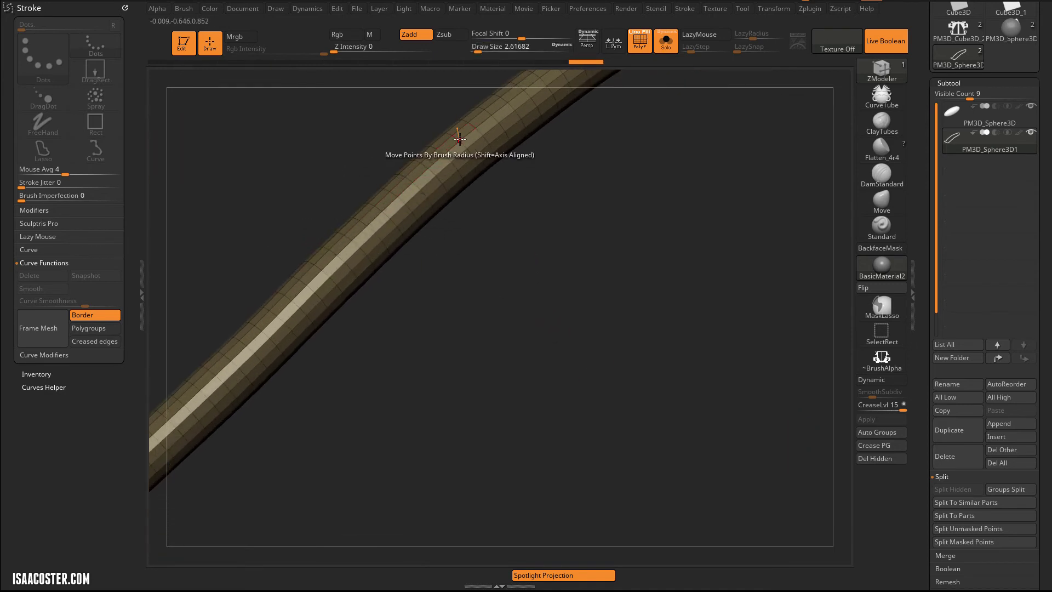
left_click(360, 234, "alt")
left_click(366, 240, "alt")
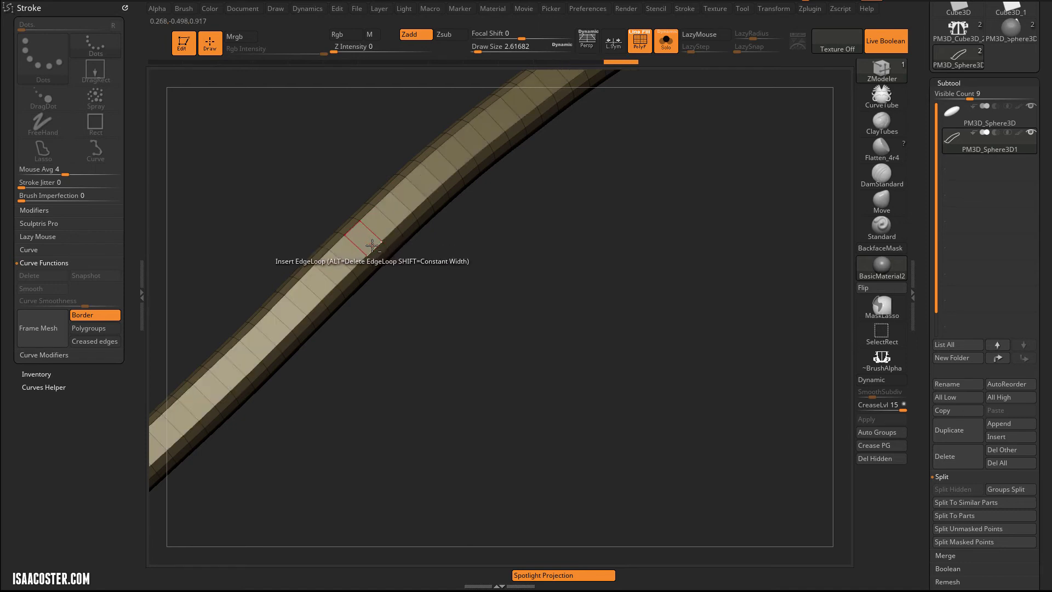
left_click(375, 248, "alt")
- Set the ZModeler edge action to Crease with the EdgeLoop Complete target and crease the lengthwise edge bordering the tube's flat strips
mouse_move(391, 260)
right_mouse_down()
mouse_move(416, 289)
mouse_move(369, 233)
right_mouse_up()
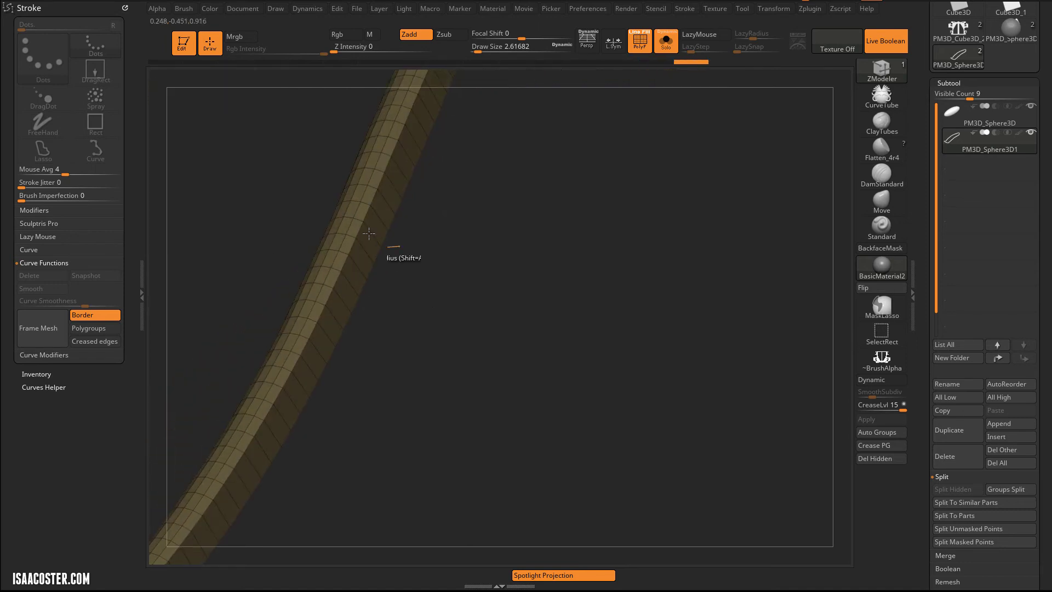
left_click_drag(466, 298, 388, 258)
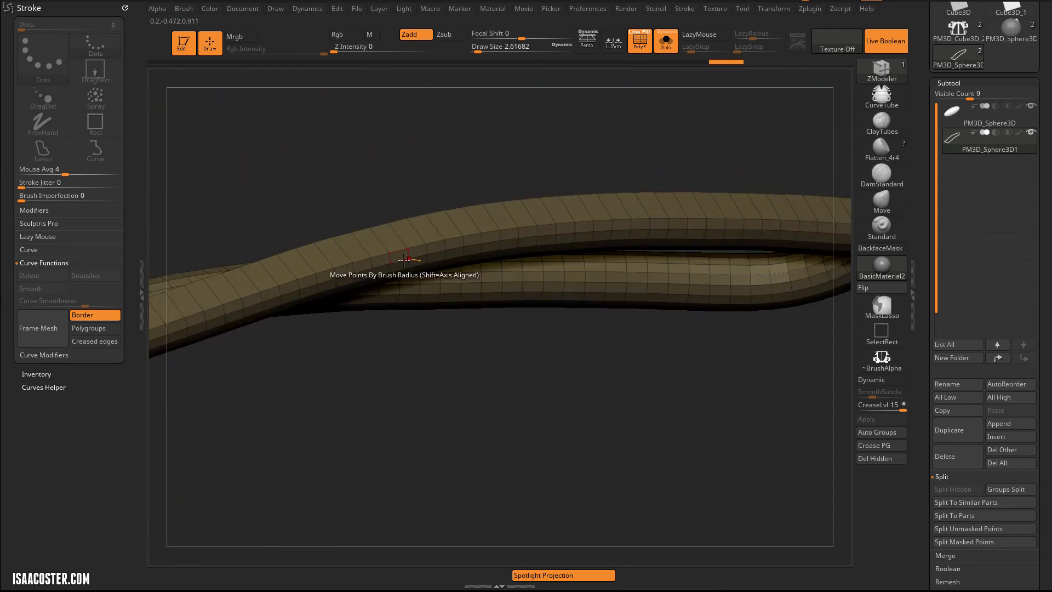
key("space")
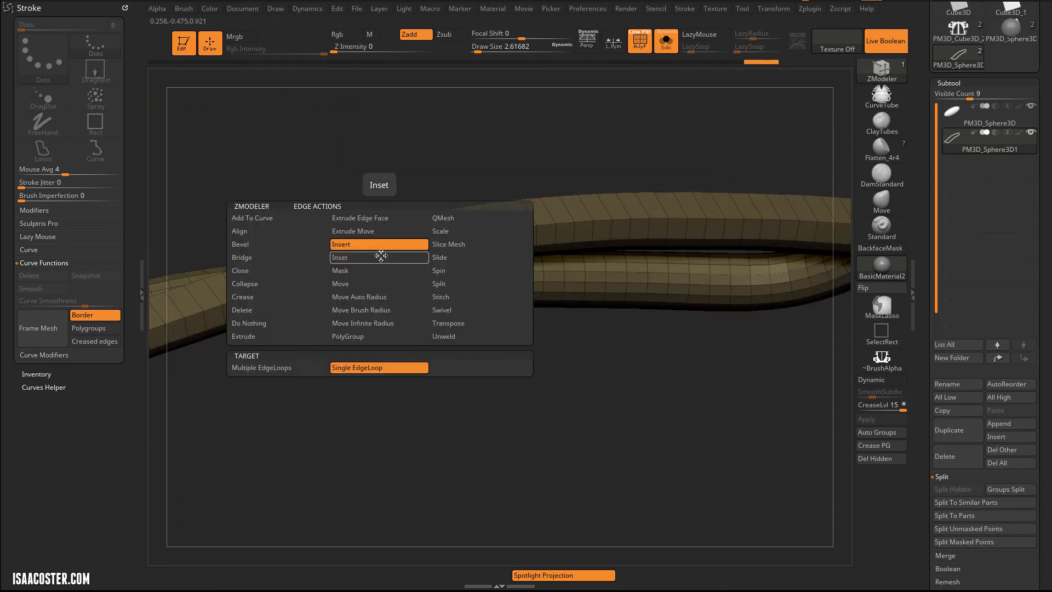
left_click(284, 297)
left_click(258, 381)
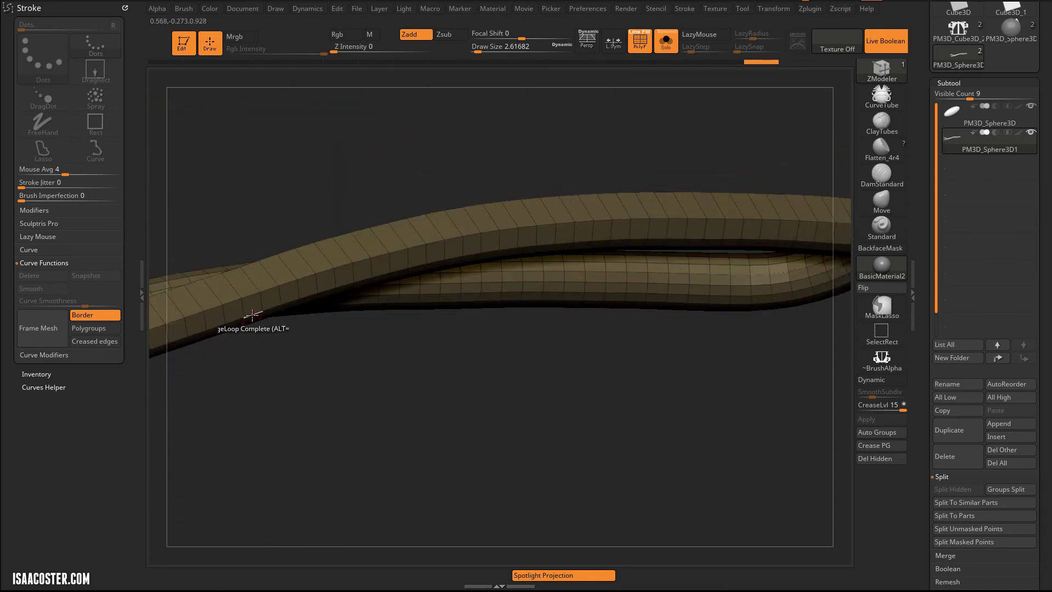
left_click(251, 293)
- Turn on Dynamic Subdivision for the tube and hide the polyframe
right_click_drag(251, 294, 241, 226)
key("d")
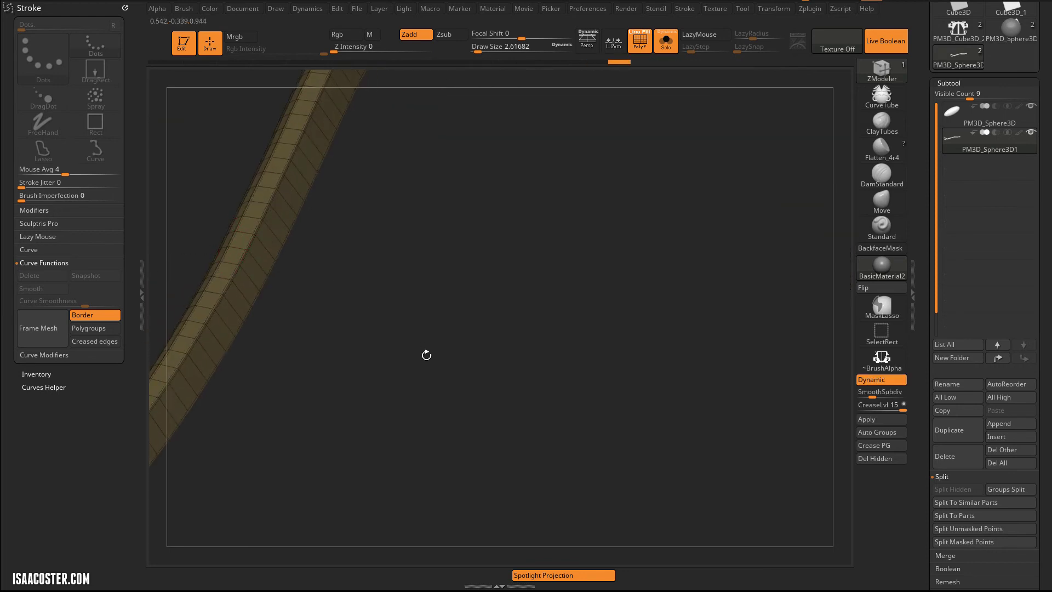
key("shift+f")
right_click_drag(439, 379, 430, 291)
left_click_drag(604, 396, 764, 386)
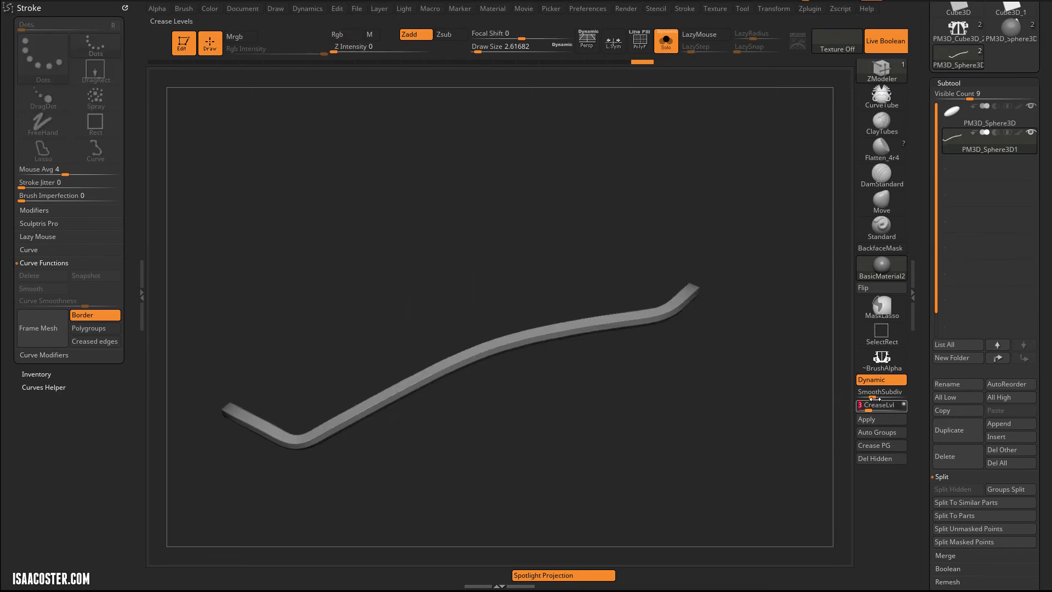
- Set SmoothSubdiv to 4 and CreaseLvl to 2 for the tube
left_click(878, 393)
left_click(886, 394)
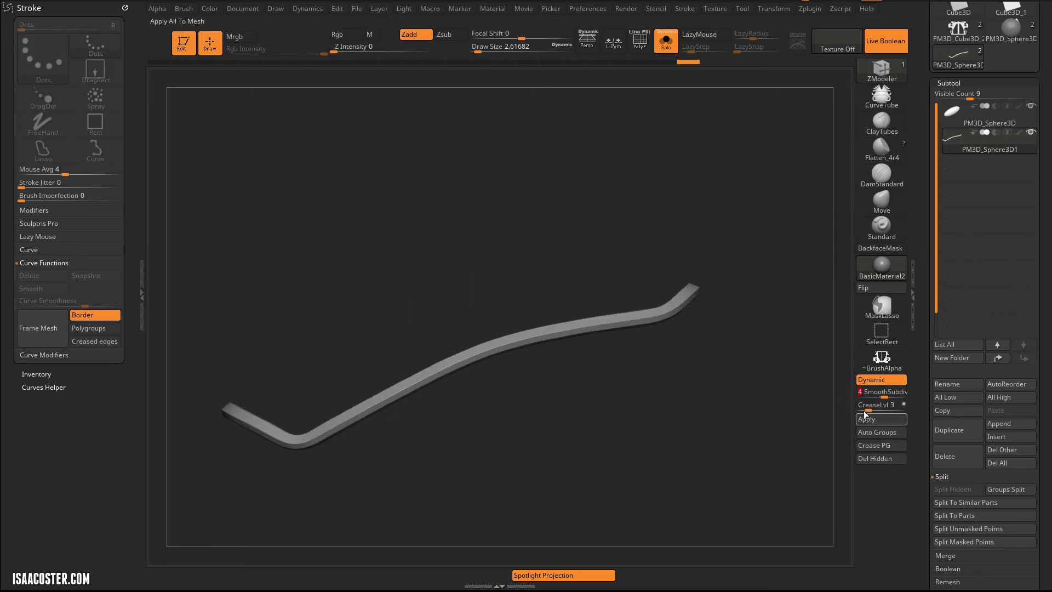
left_click_drag(871, 406, 865, 406)
- Turn off Solo and examine how the creased trim sits on the ellipsoid from several angles
left_click_drag(789, 416, 618, 303)
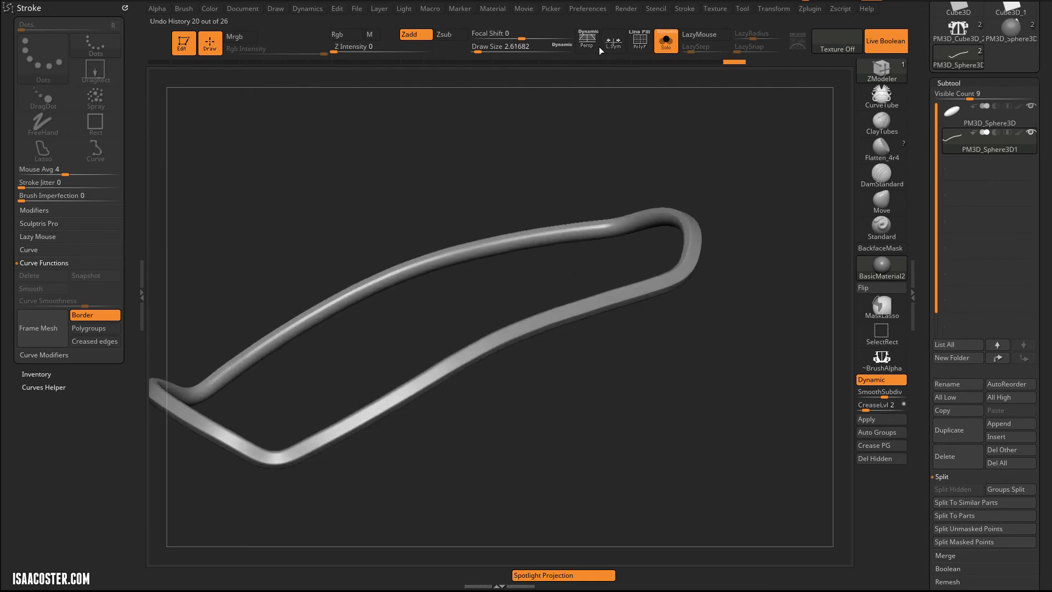
left_click(668, 41)
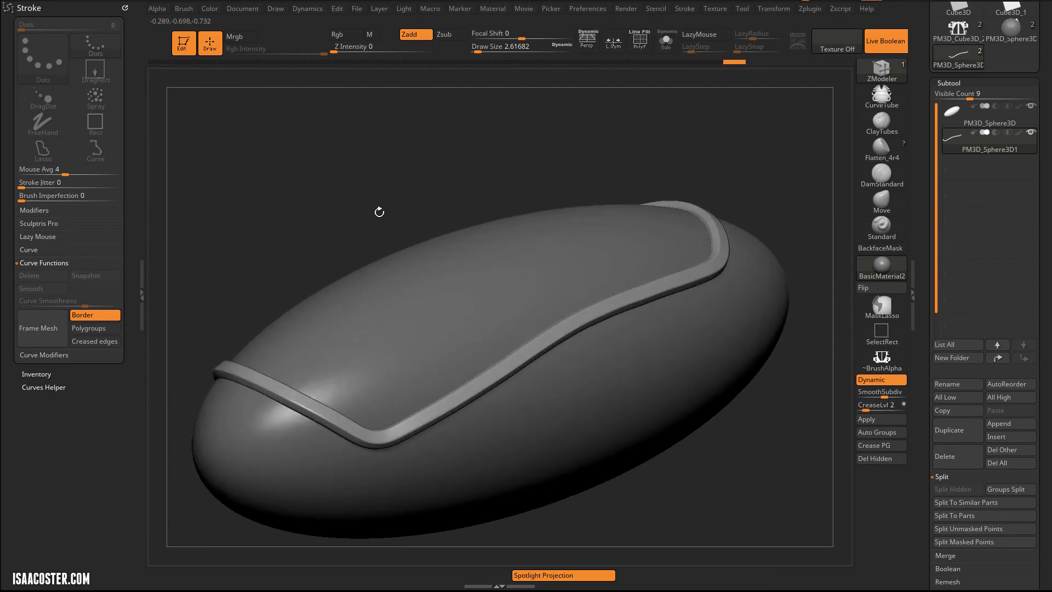
left_click_drag(380, 212, 341, 281)
left_click_drag(343, 186, 364, 176)
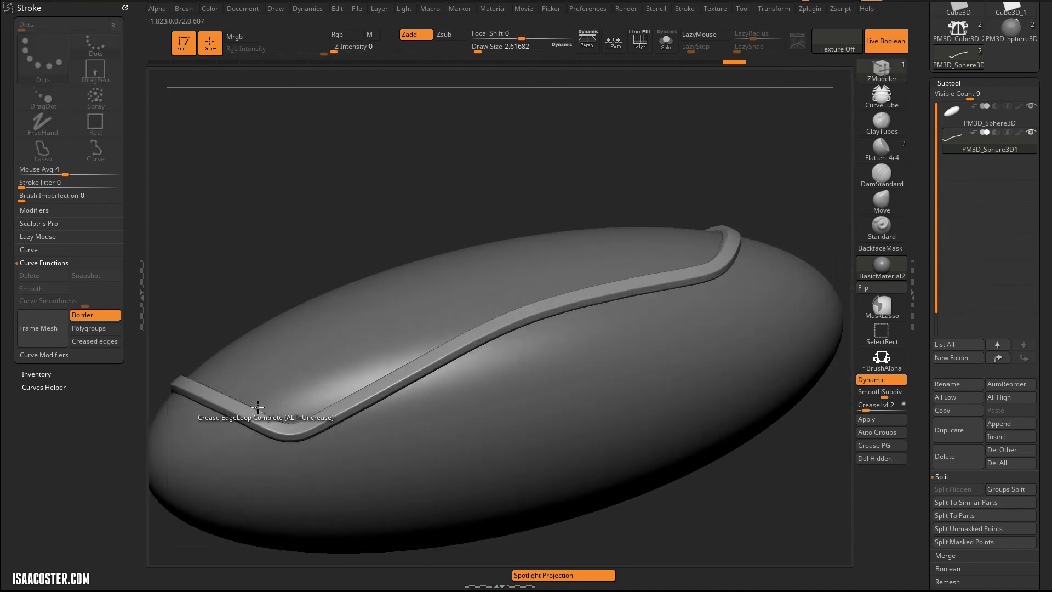
left_click_drag(607, 141, 403, 144)
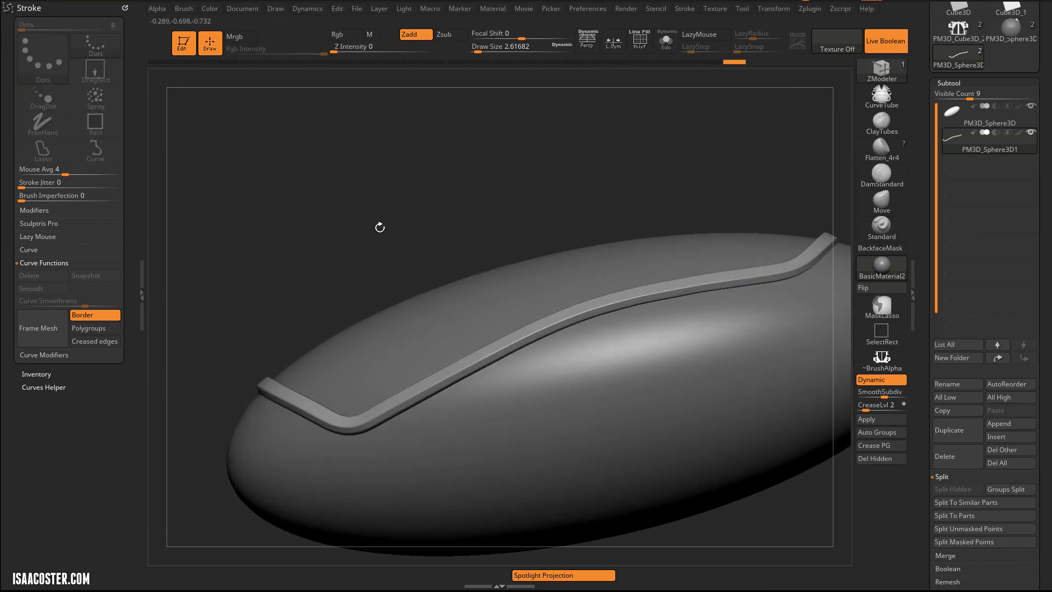
left_click_drag(380, 227, 318, 214)
mouse_move(715, 163)
left_mouse_down()
mouse_move(693, 133)
mouse_move(667, 204)
mouse_move(699, 274)
mouse_move(682, 265)
mouse_move(700, 162)
mouse_move(734, 176)
left_mouse_up()
- Choose the Move brush and set its Draw Size to about 358
left_click(881, 202)
key("s")
left_click(764, 260)
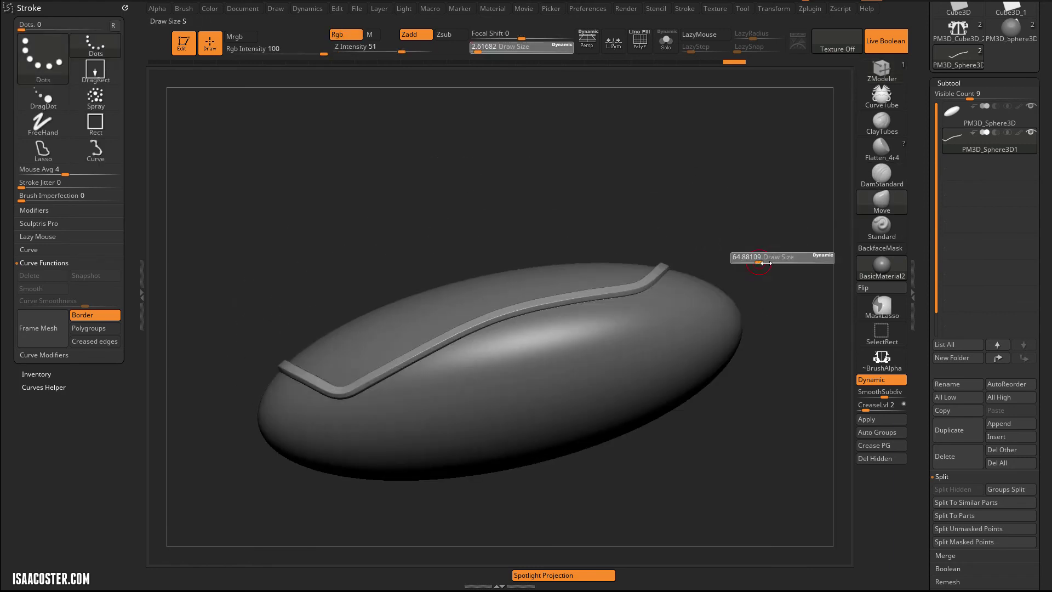
mouse_move(748, 253)
left_mouse_down()
mouse_move(776, 248)
mouse_move(742, 328)
mouse_move(657, 299)
left_mouse_up()
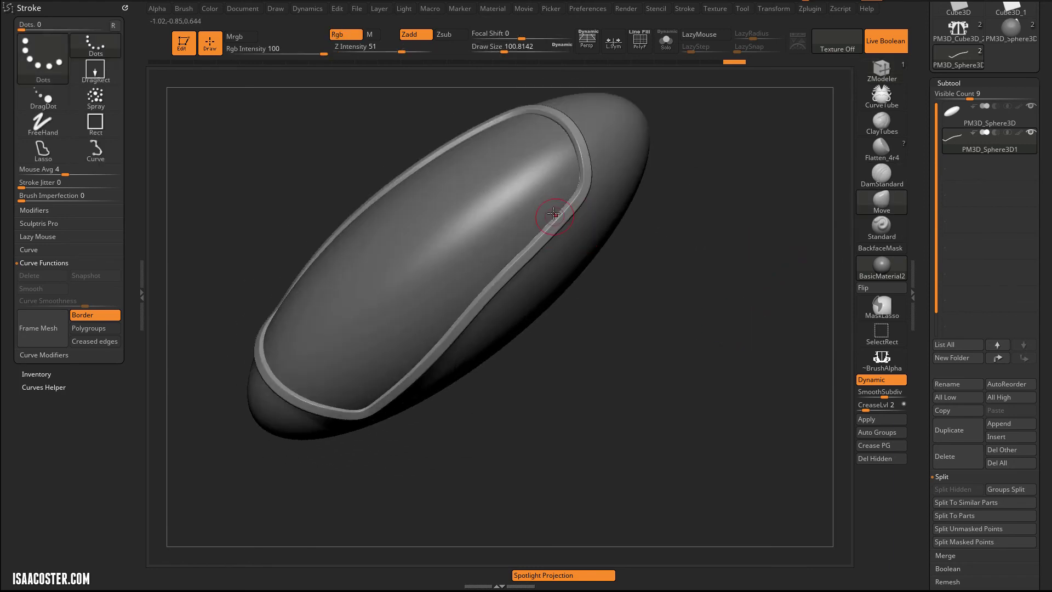
key("s")
left_click_drag(557, 214, 582, 214)
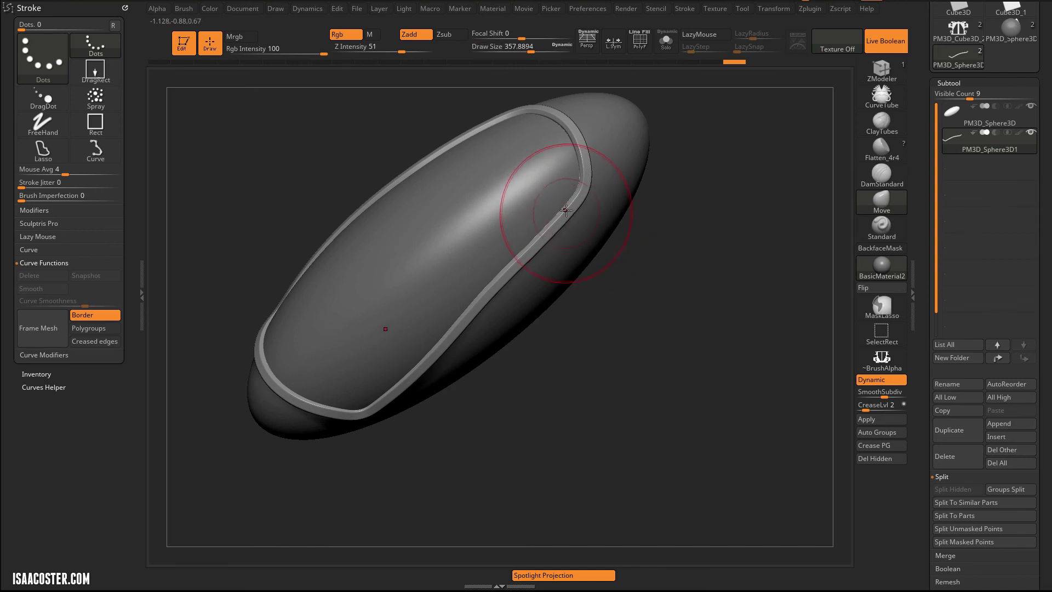
left_click_drag(702, 298, 713, 397, "shift")
- Activate the gizmo with Transpose All Selected Subtools, center it on the model, and rotate the ellipsoid and trim together by 90 degrees
key("v")
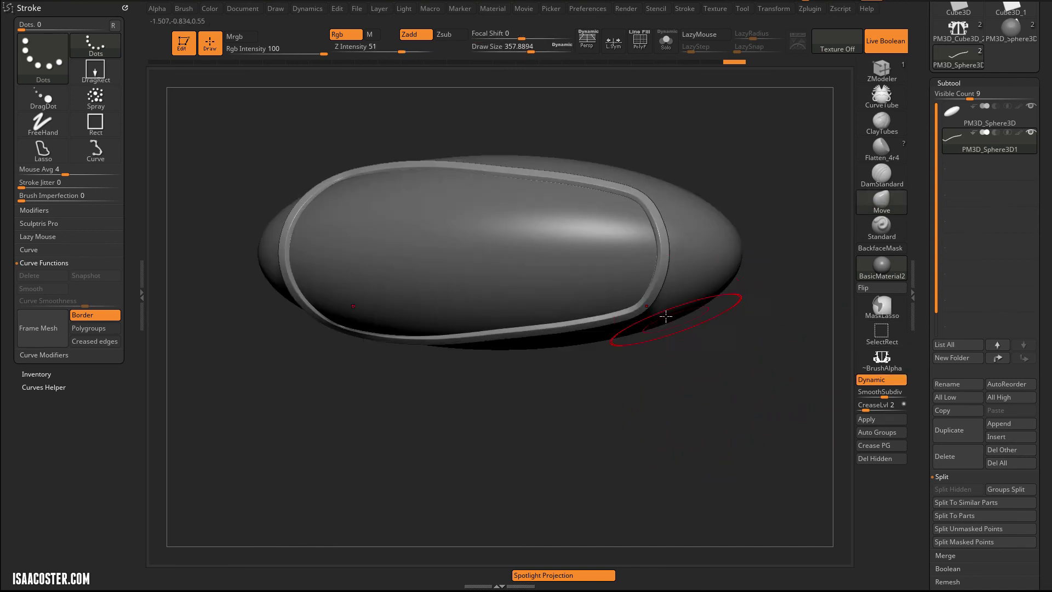
key("w")
left_click(428, 246, "alt")
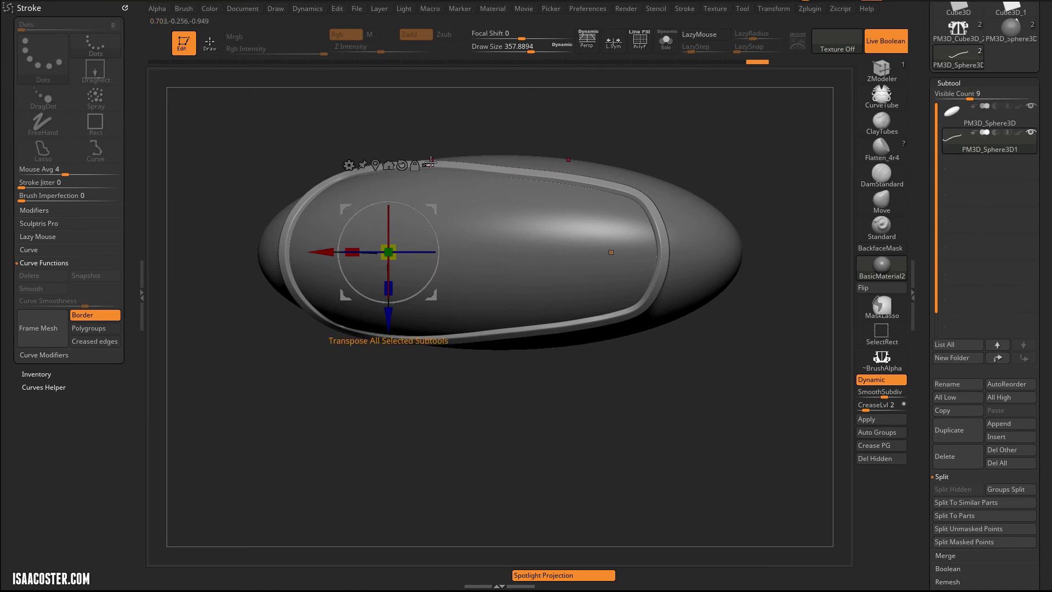
left_click_drag(398, 203, 358, 215)
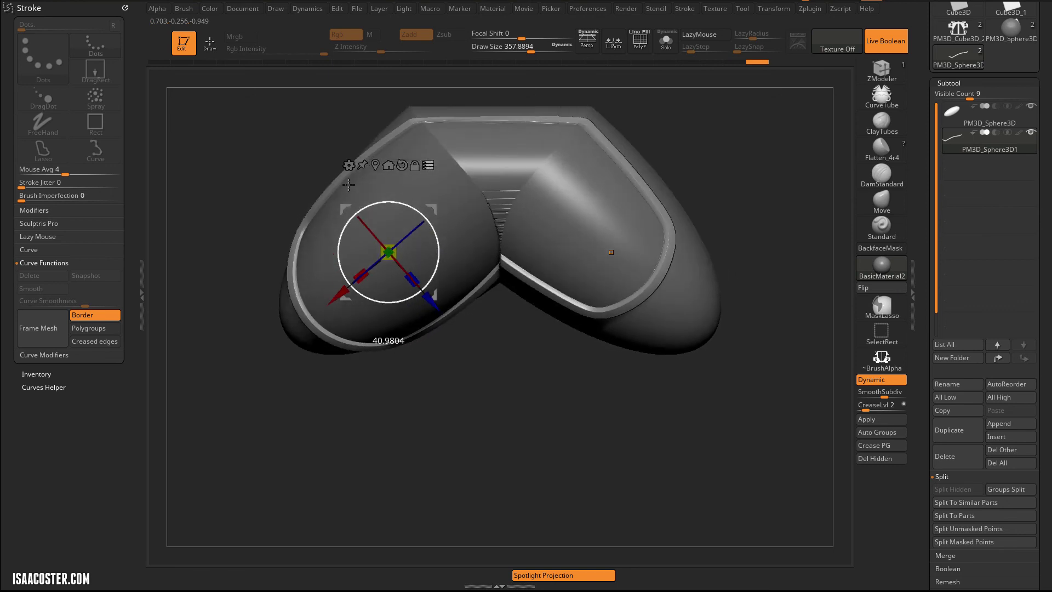
key("ctrl+z")
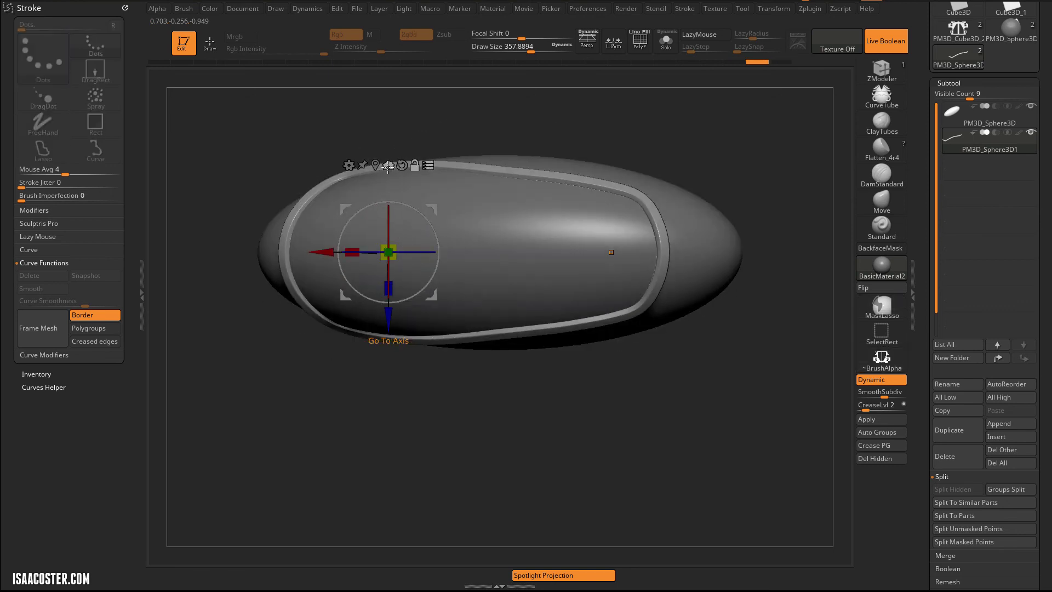
left_click(388, 165, "alt")
left_click_drag(478, 207, 461, 272)
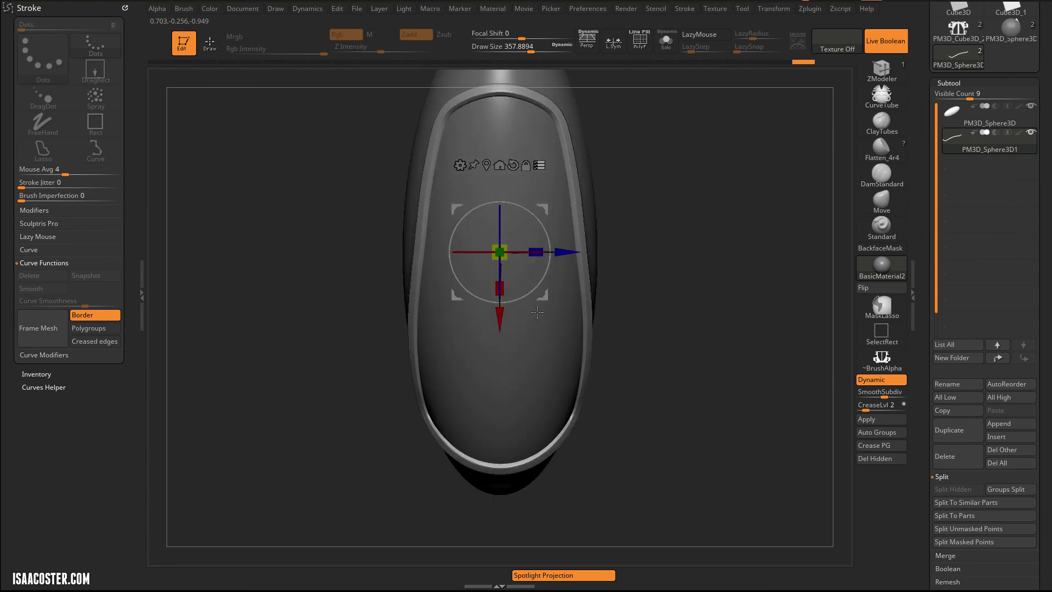
- Return to Draw mode and reshape the trim's outline symmetrically with the Move brush, adjusting the Draw Size up to about 629
key("q")
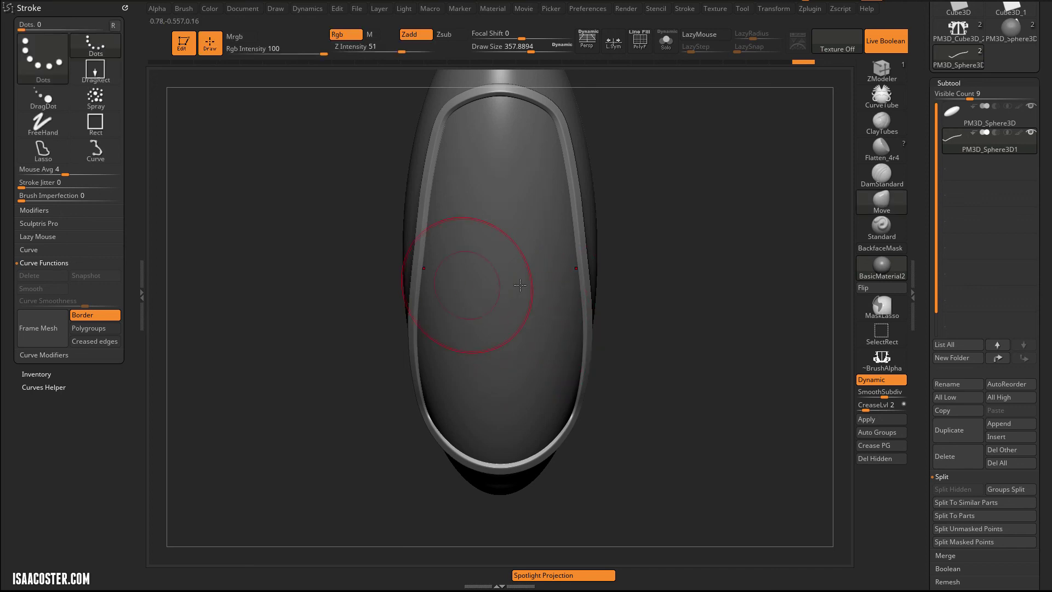
left_click_drag(679, 321, 548, 345)
key("s")
left_click_drag(469, 301, 484, 301)
left_click_drag(614, 396, 588, 411)
key("s")
mouse_move(514, 392)
left_mouse_down()
mouse_move(534, 392)
mouse_move(484, 378)
left_mouse_up()
mouse_move(499, 335)
left_mouse_down()
mouse_move(541, 280)
mouse_move(529, 263)
left_mouse_up()
left_click_drag(619, 395, 618, 356)
left_click_drag(583, 248, 571, 235)
- Enlarge the Move brush to a Draw Size of about 794 and adjust the trim's fit against the ellipsoid from the side
left_click_drag(685, 225, 624, 237)
key("s")
left_click_drag(569, 258, 580, 258)
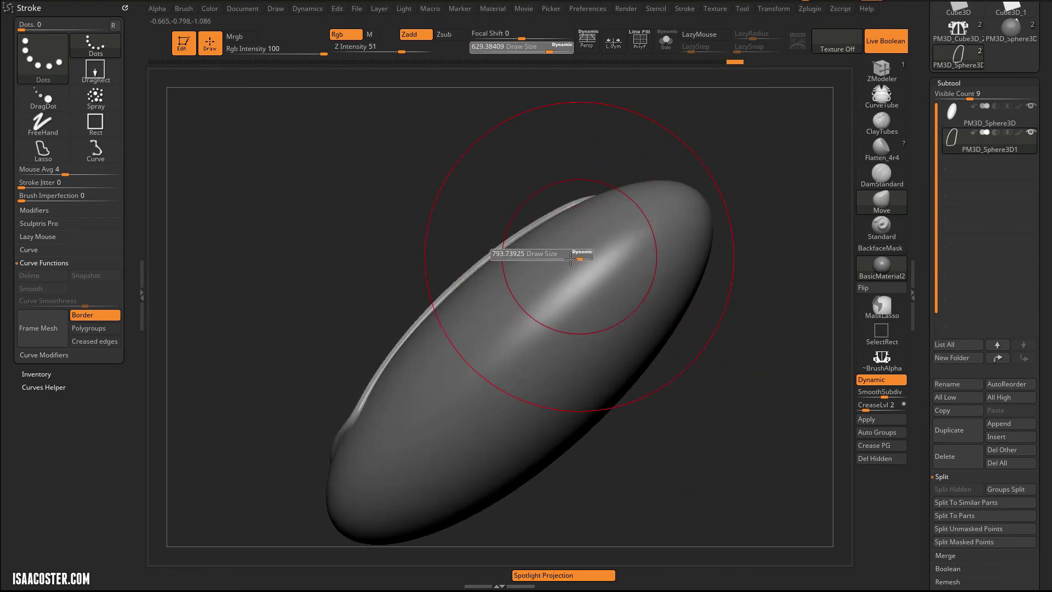
left_click_drag(364, 247, 471, 303)
left_click_drag(589, 373, 606, 345)
mouse_move(613, 402)
left_mouse_down()
mouse_move(572, 335)
mouse_move(614, 294)
mouse_move(611, 327)
mouse_move(646, 347)
mouse_move(650, 446)
mouse_move(737, 487)
mouse_move(685, 496)
mouse_move(690, 479)
mouse_move(714, 493)
mouse_move(728, 415)
left_mouse_up()
left_click(881, 203)
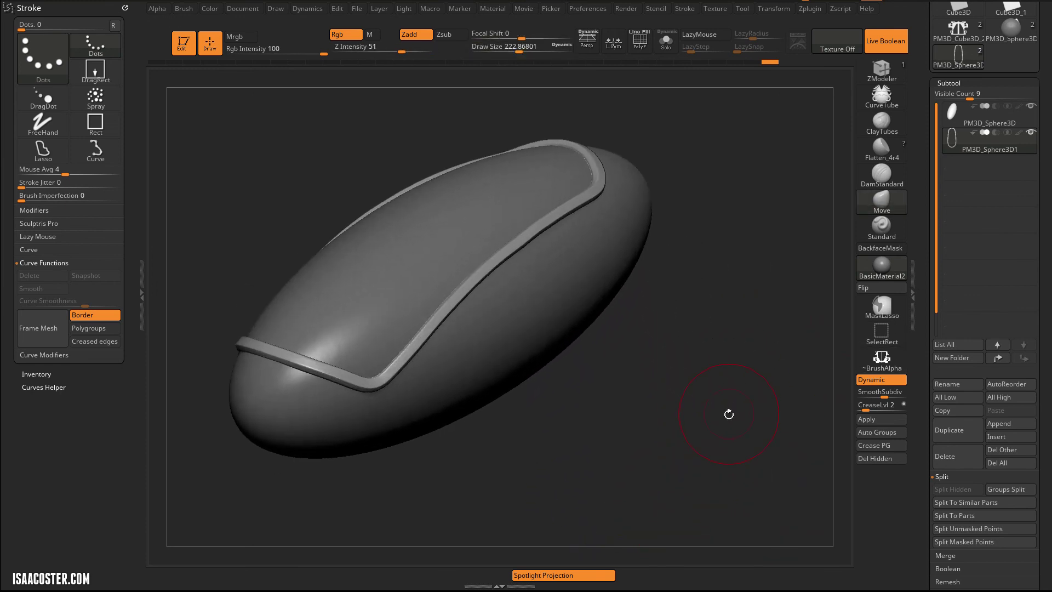
left_click_drag(763, 330, 699, 406)
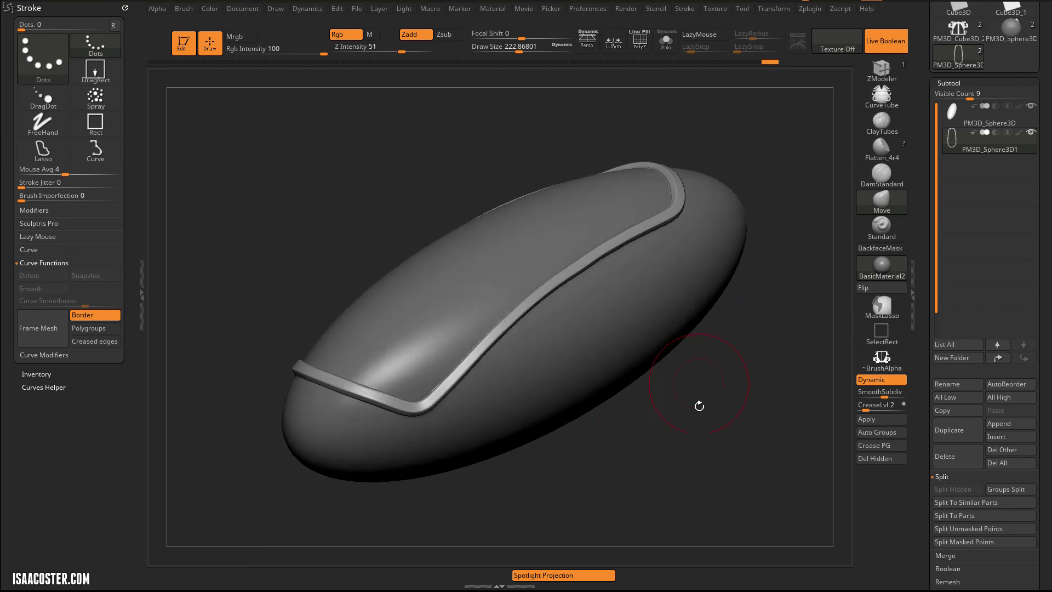
left_click_drag(673, 457, 605, 432)
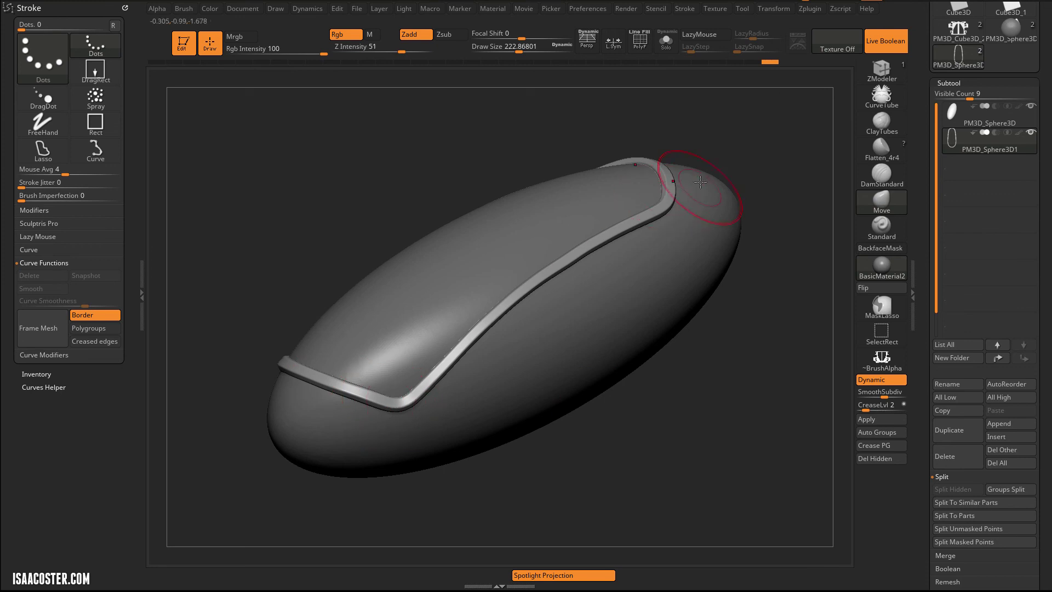
left_click_drag(738, 147, 405, 215)
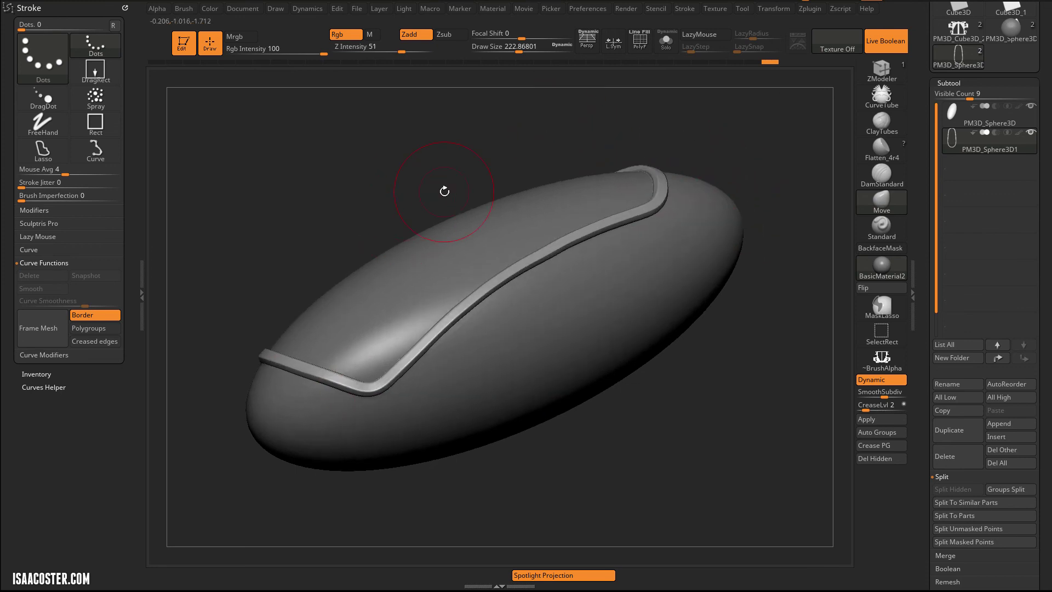